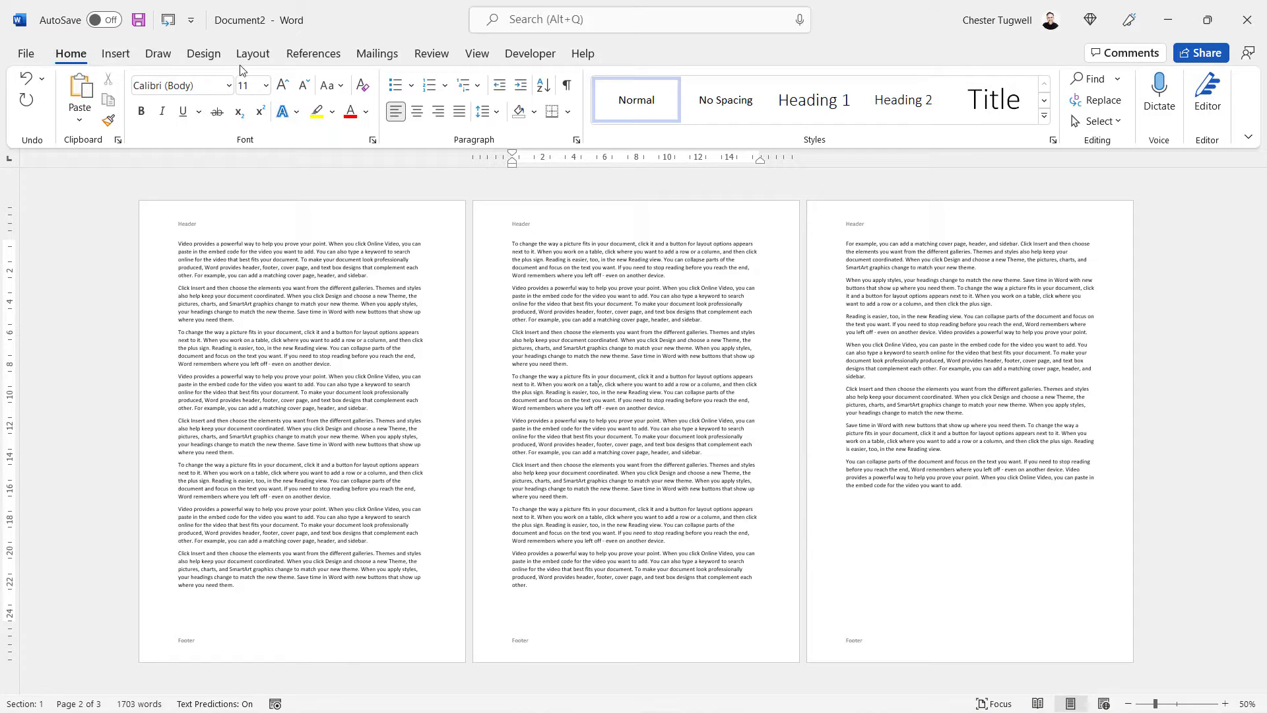
Step: Add an orange 1 ½ pt double-line box page border across the whole document
left_click(204, 54)
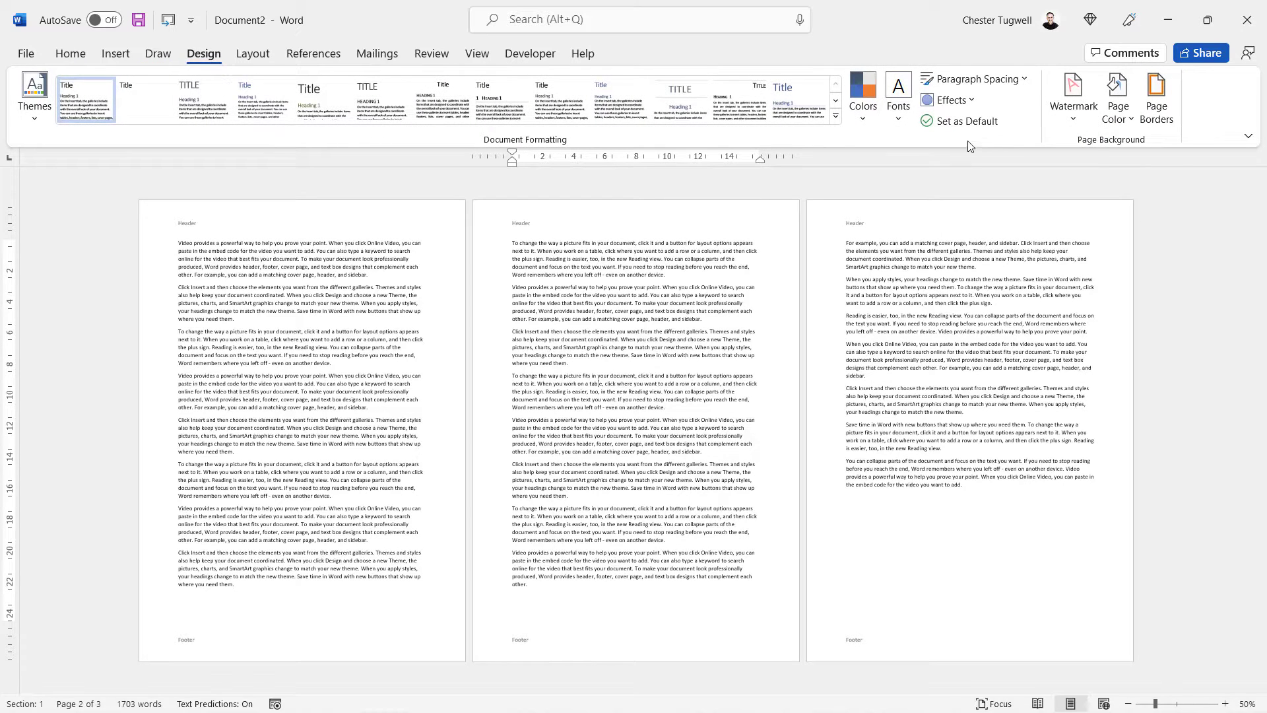
left_click(1156, 112)
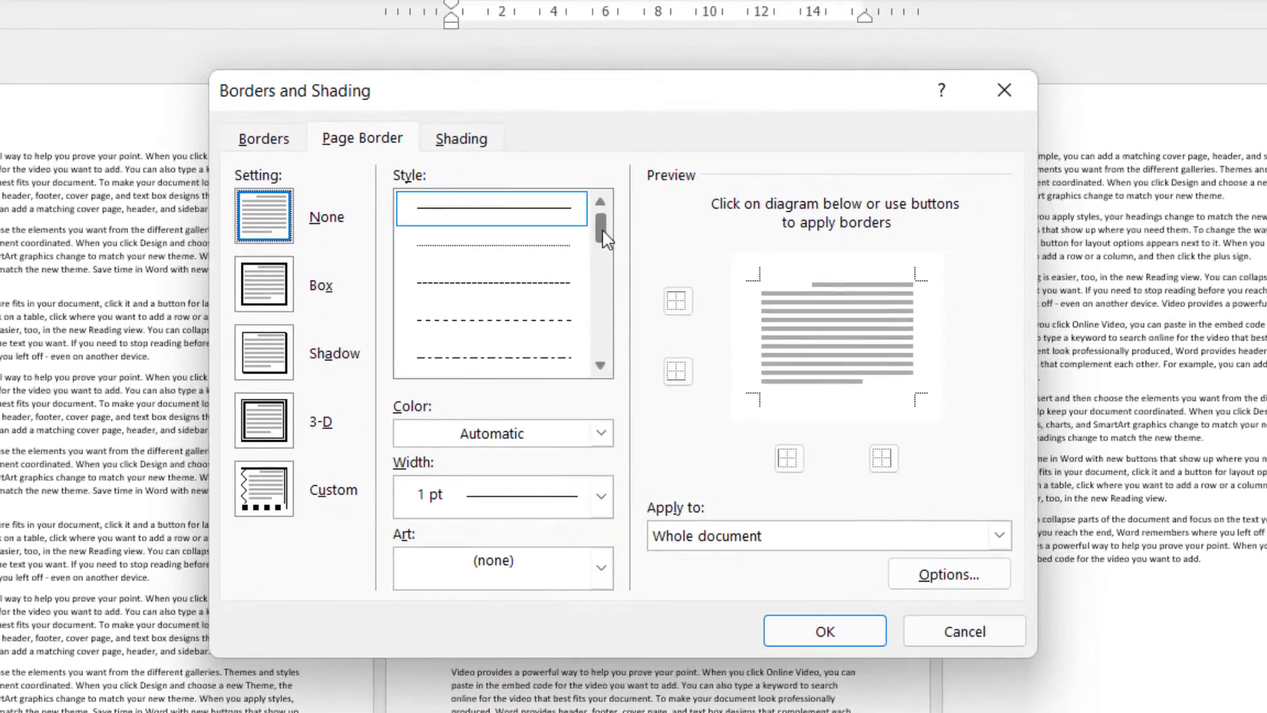
left_click_drag(606, 285, 607, 298)
left_click_drag(609, 250, 609, 246)
left_click(557, 291)
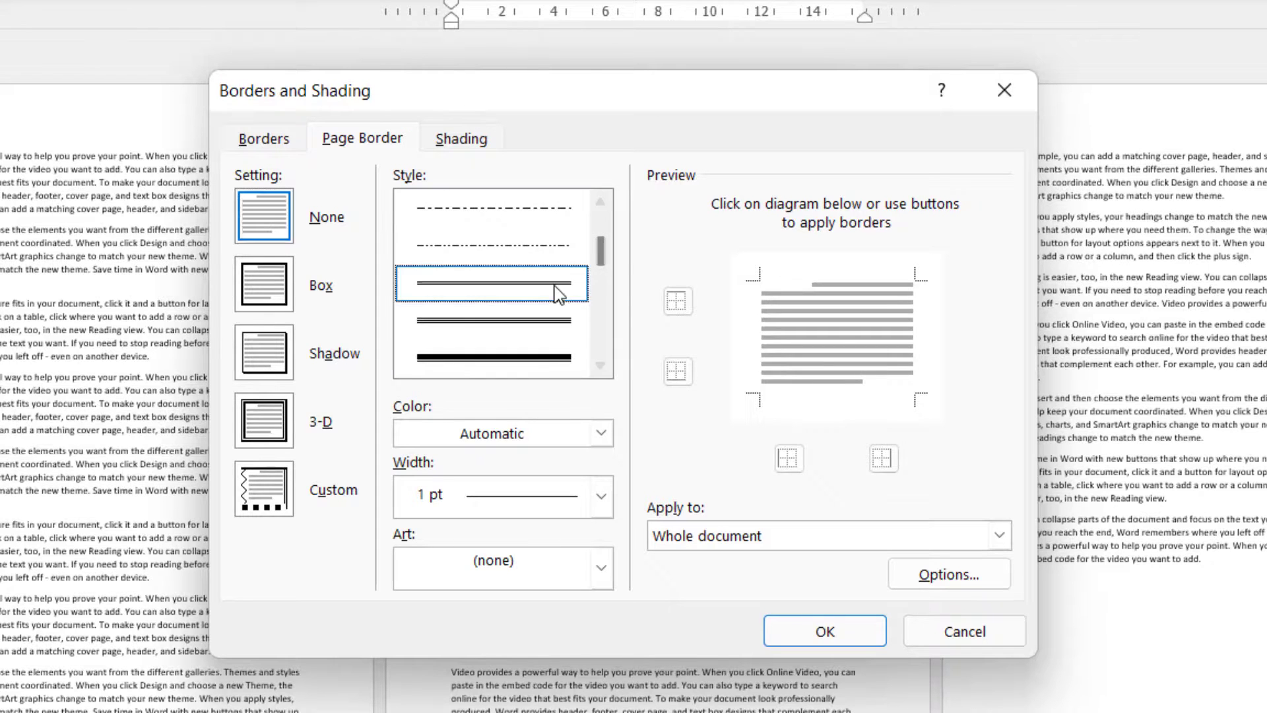
left_click(567, 357)
left_click(601, 433)
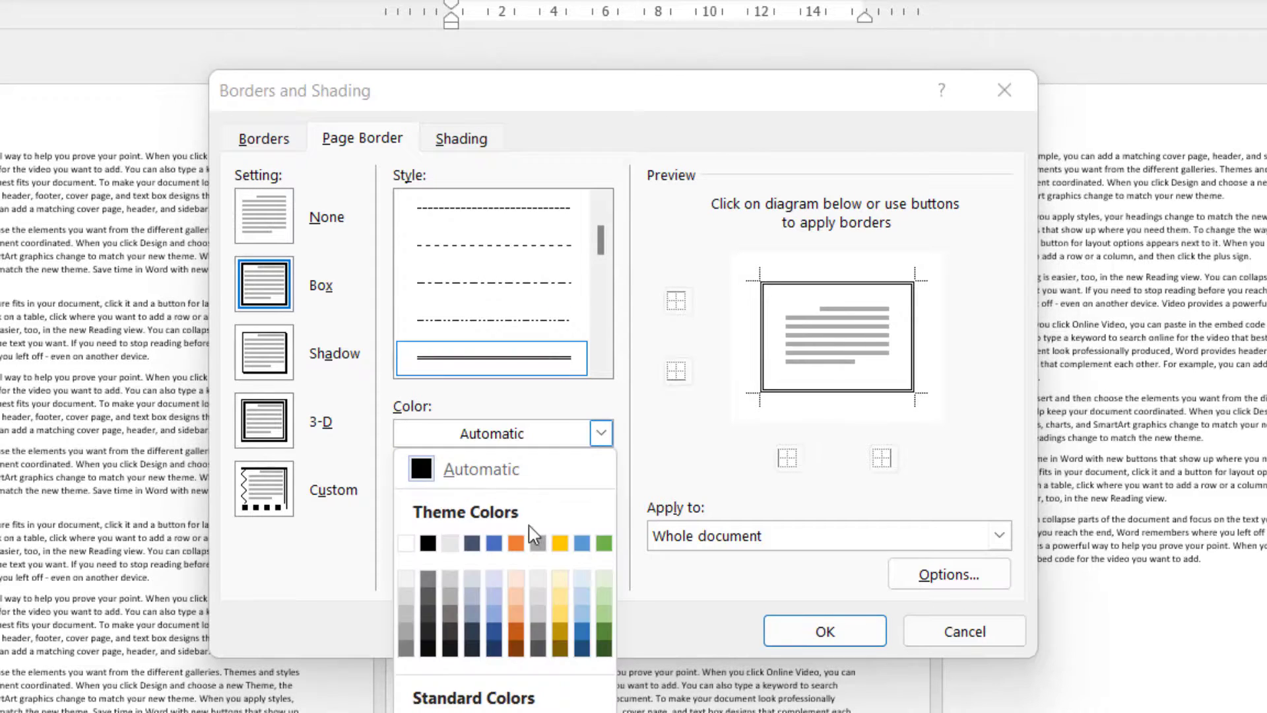
left_click(515, 542)
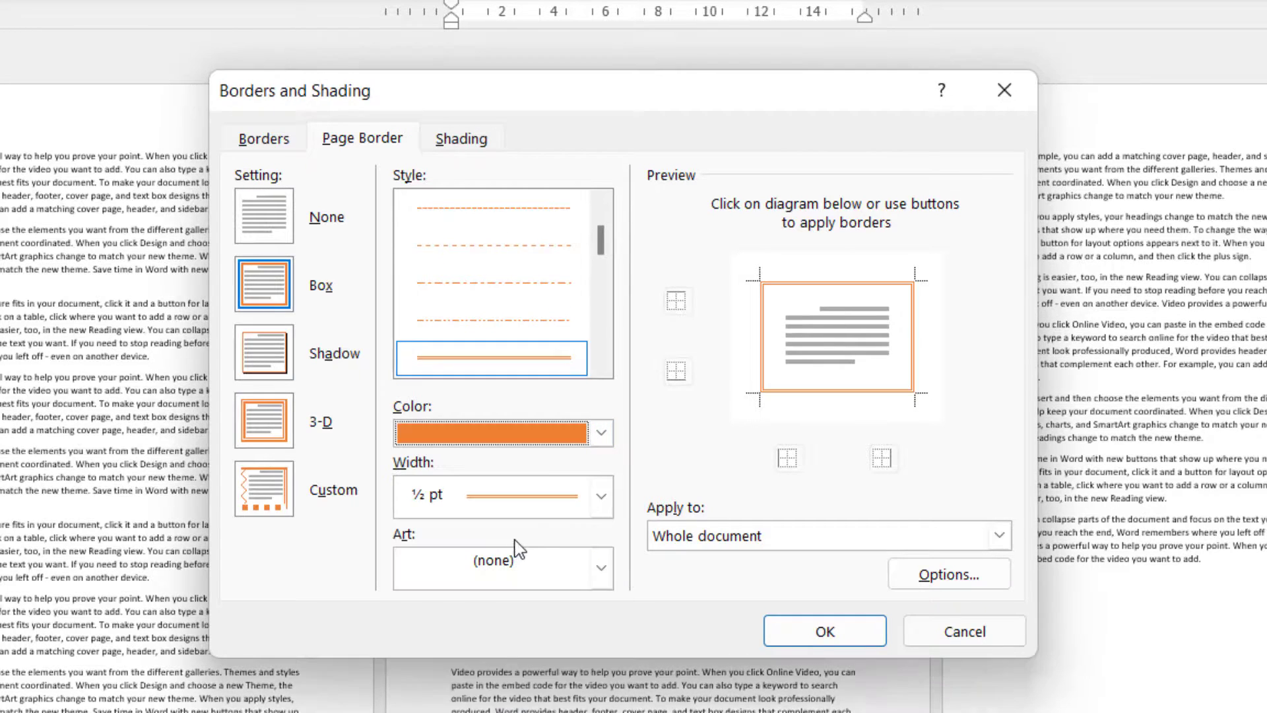
left_click(600, 496)
left_click(536, 644)
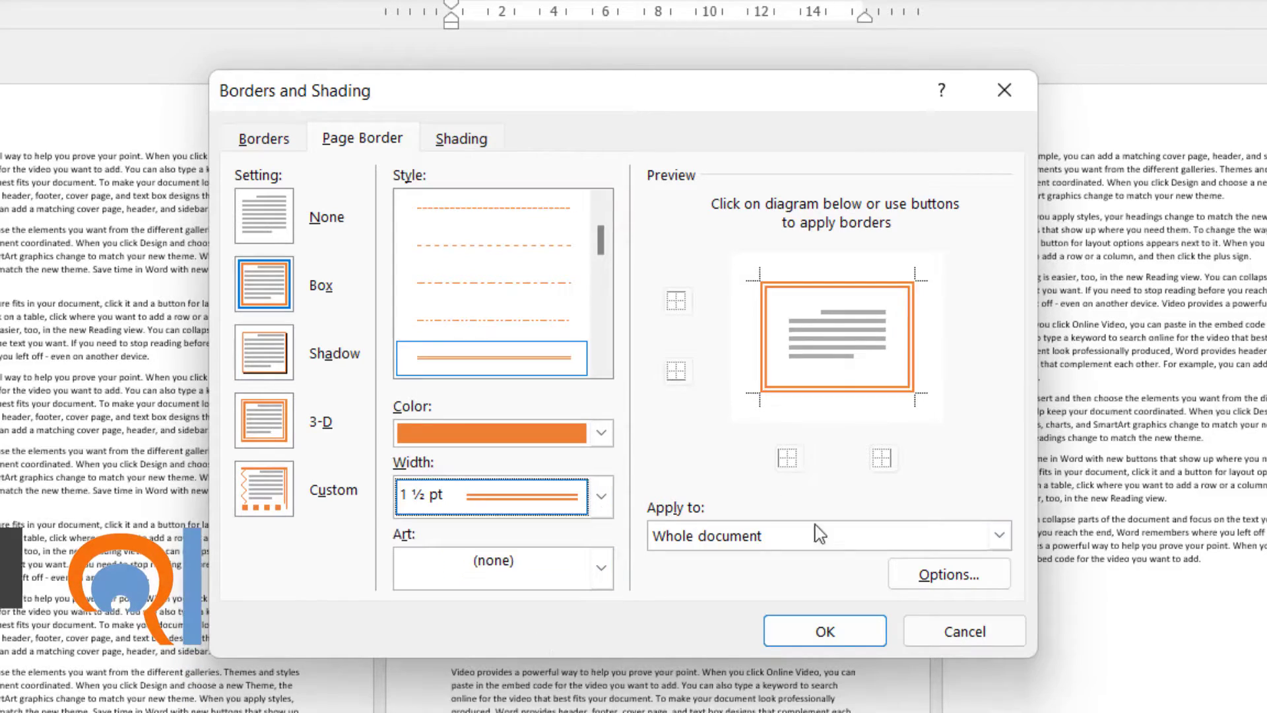
left_click(791, 629)
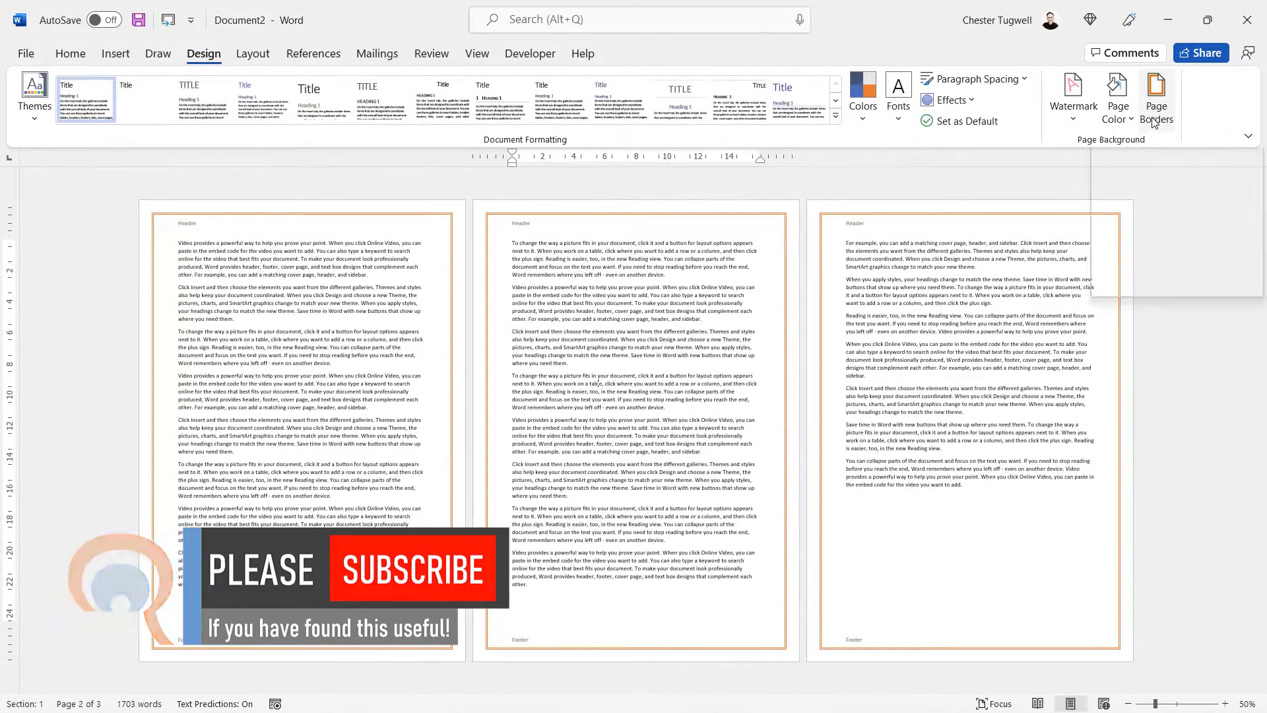
Step: Change the page border's top margin to 15 pt in Border Options and apply it
left_click(1154, 123)
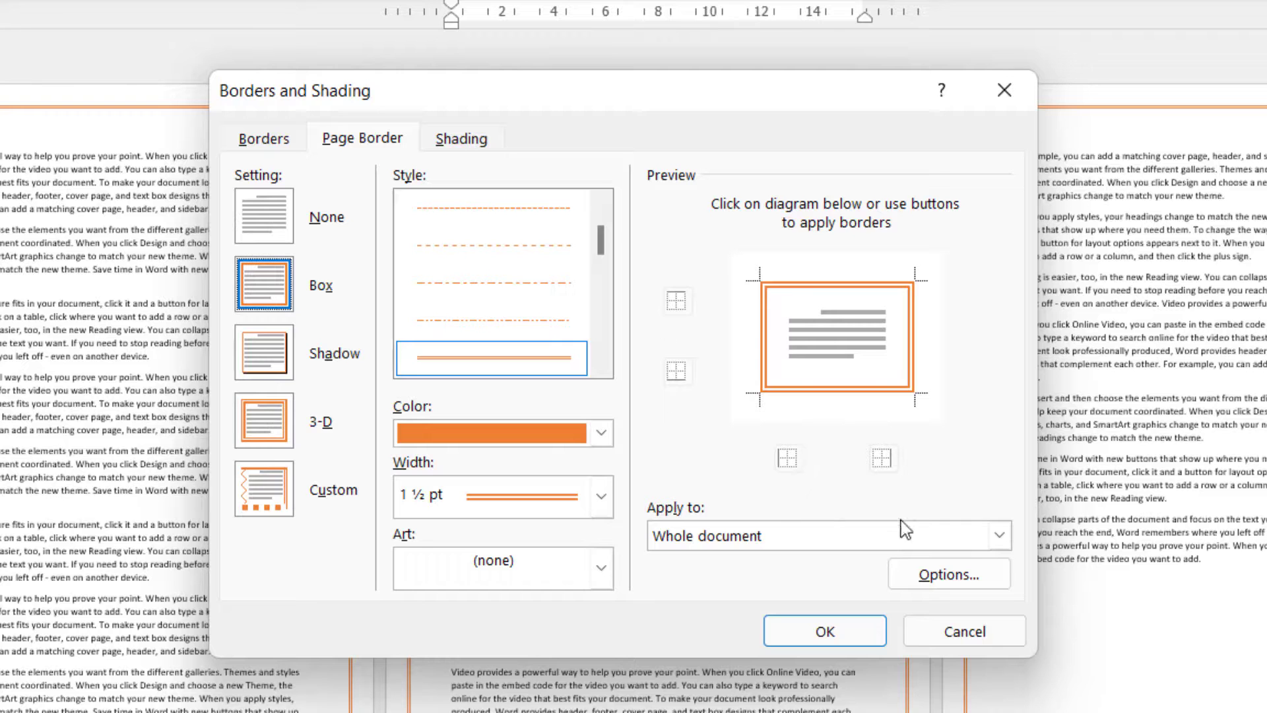
left_click(948, 576)
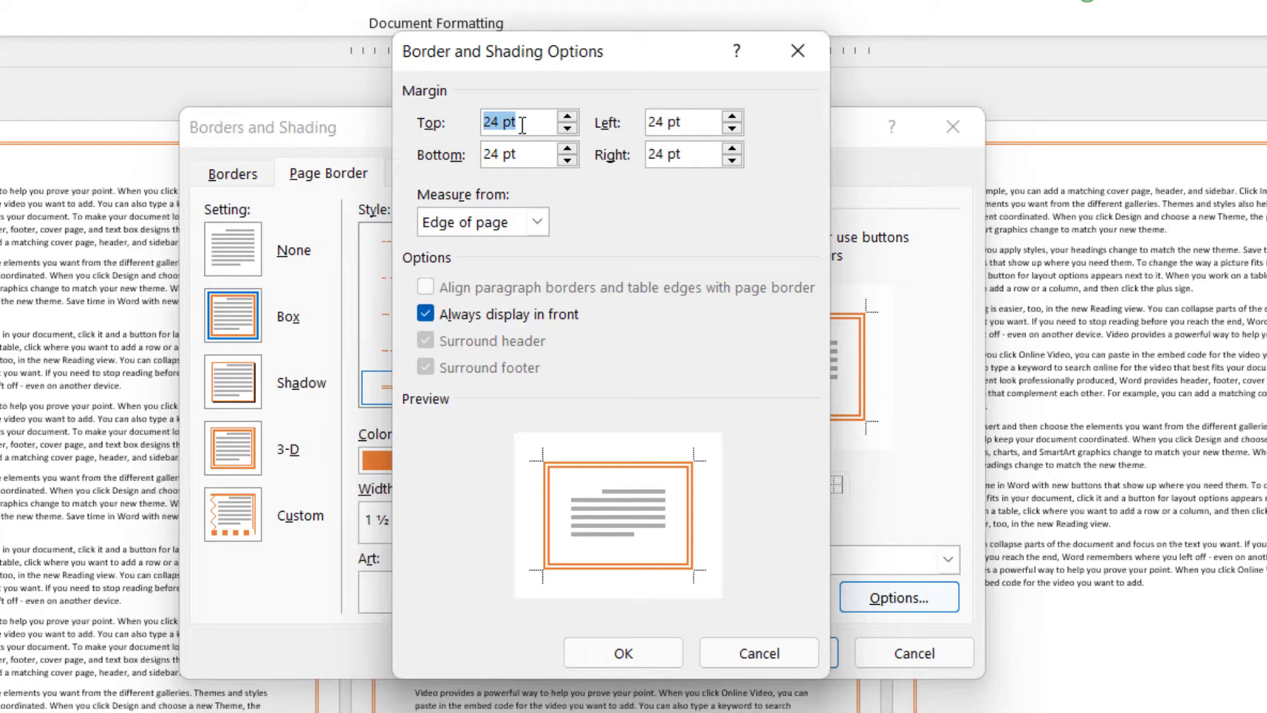
type("15")
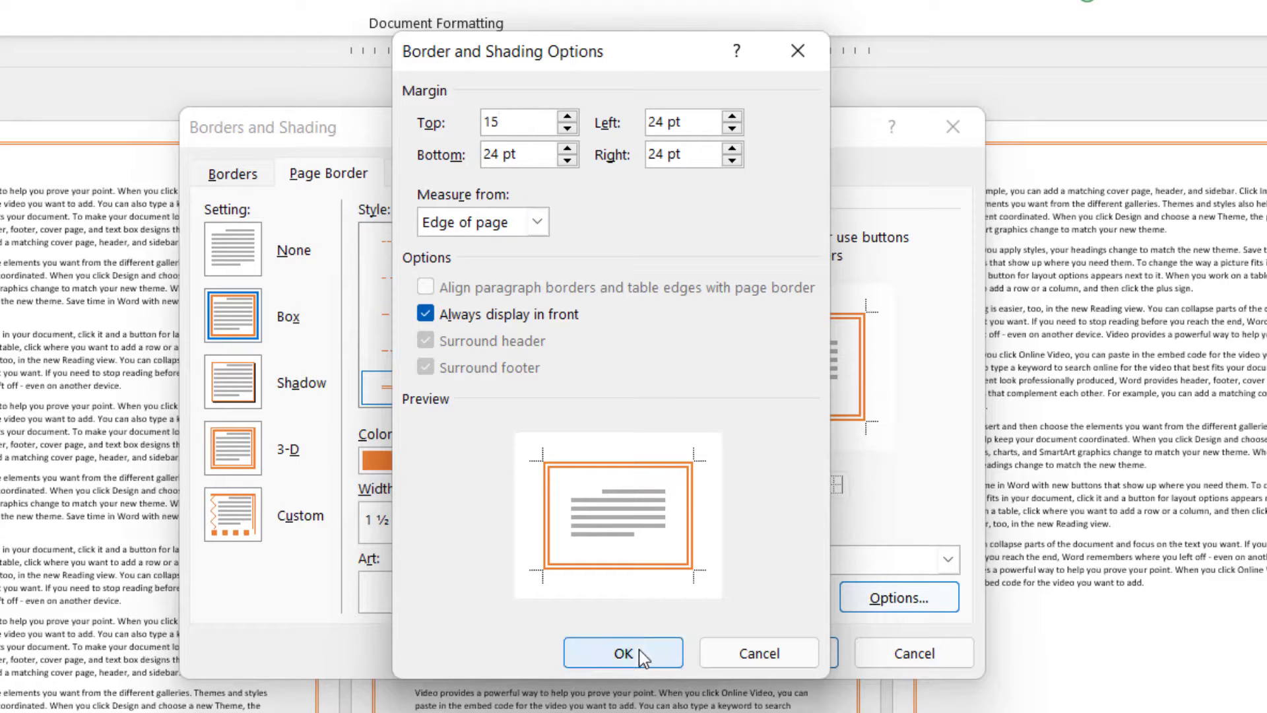
left_click(639, 653)
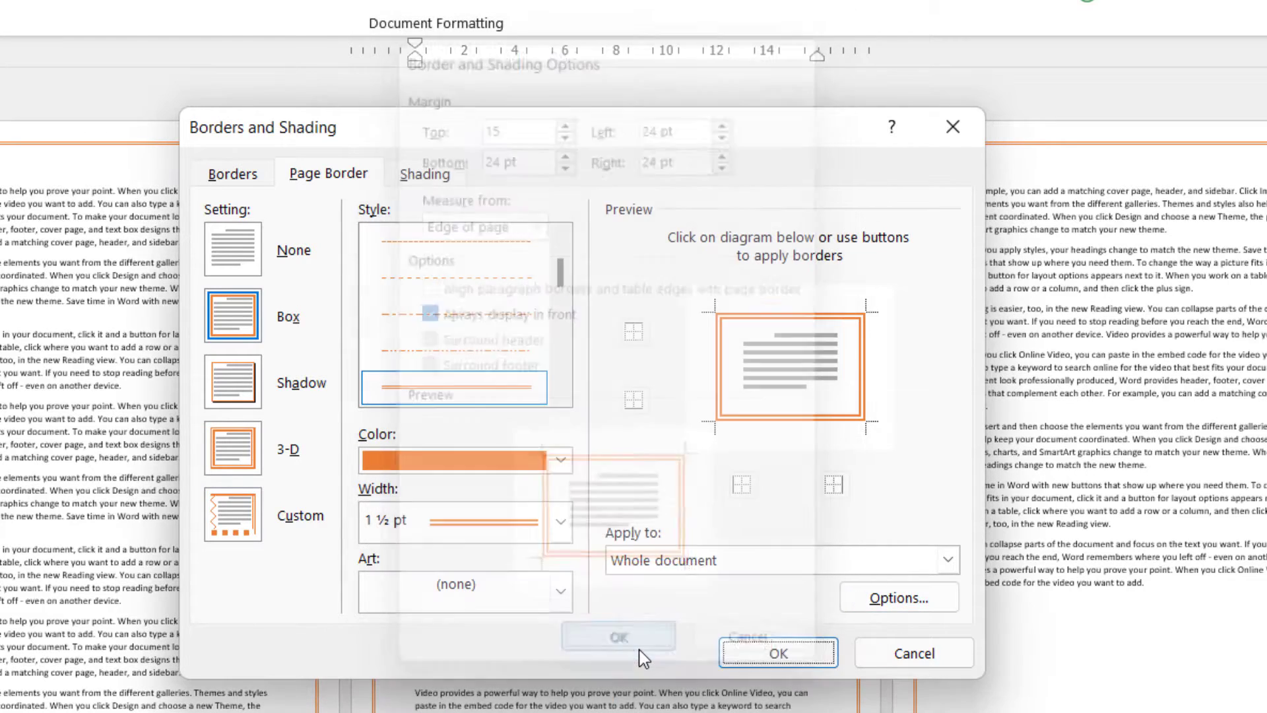
left_click(762, 652)
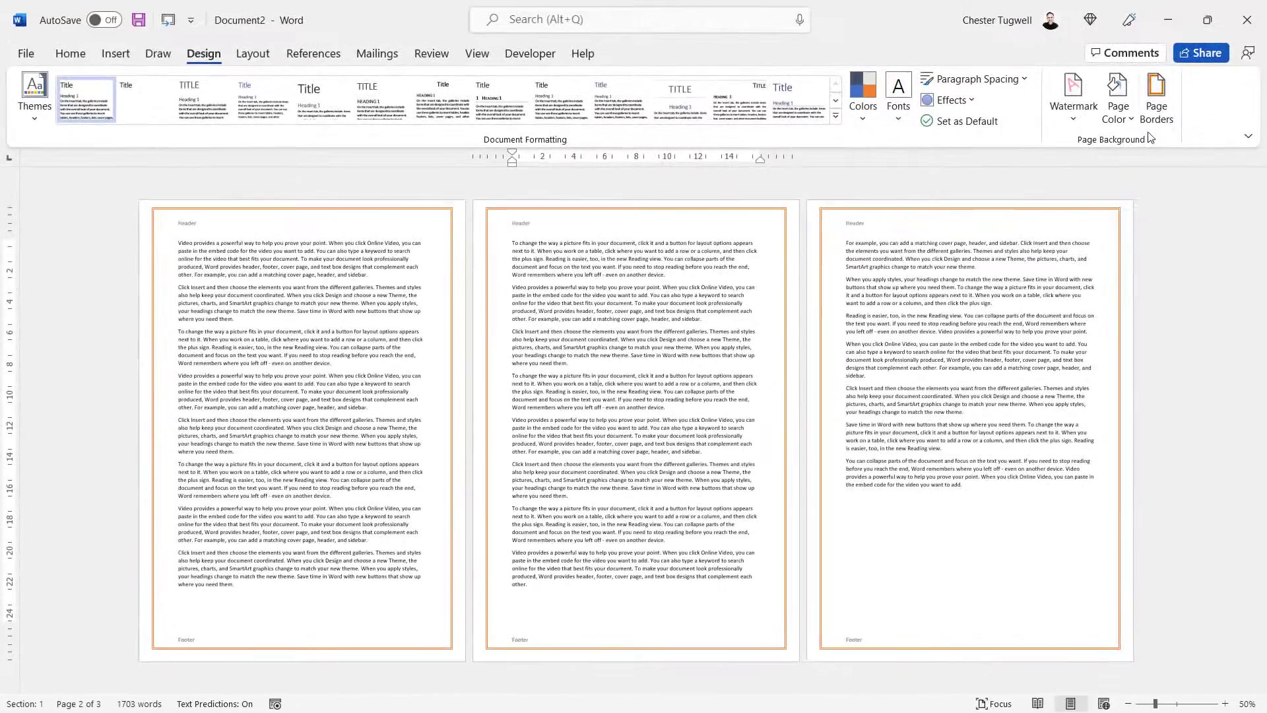
left_click(1156, 99)
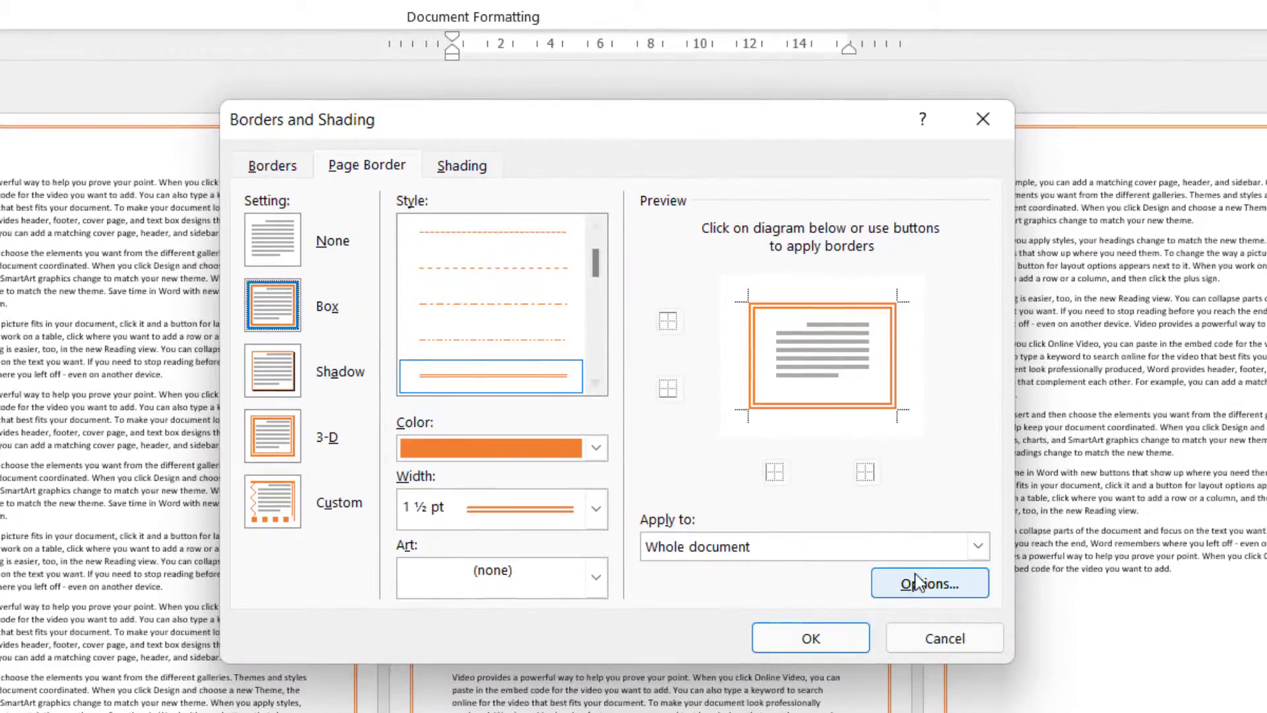
Step: Set the border options' Measure from setting to Text and apply the border
left_click(799, 492)
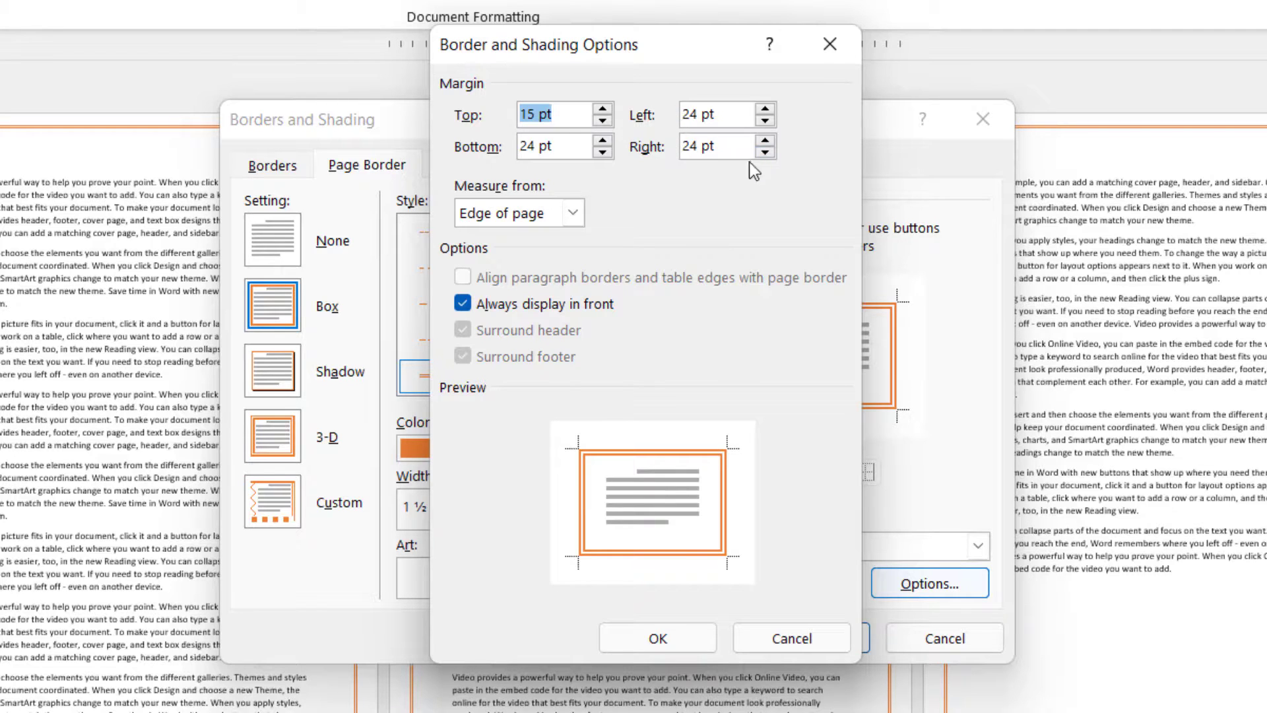
left_click(574, 214)
left_click(546, 237)
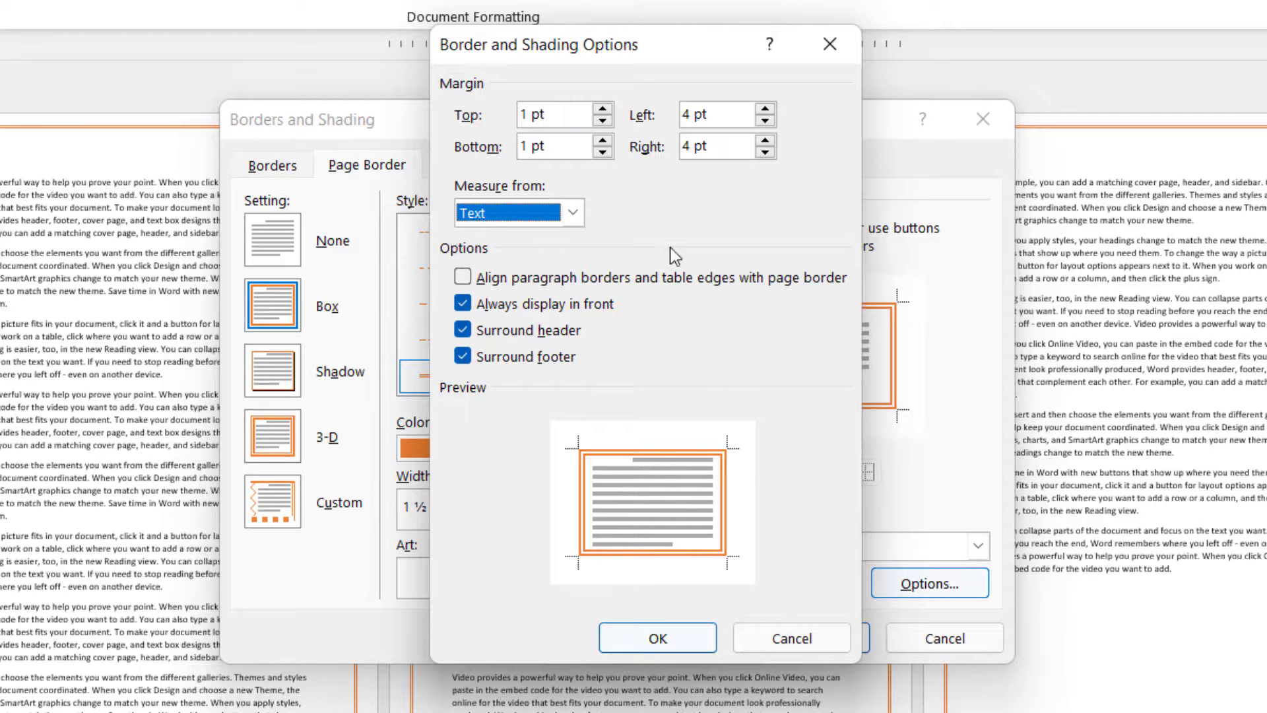
left_click(680, 623)
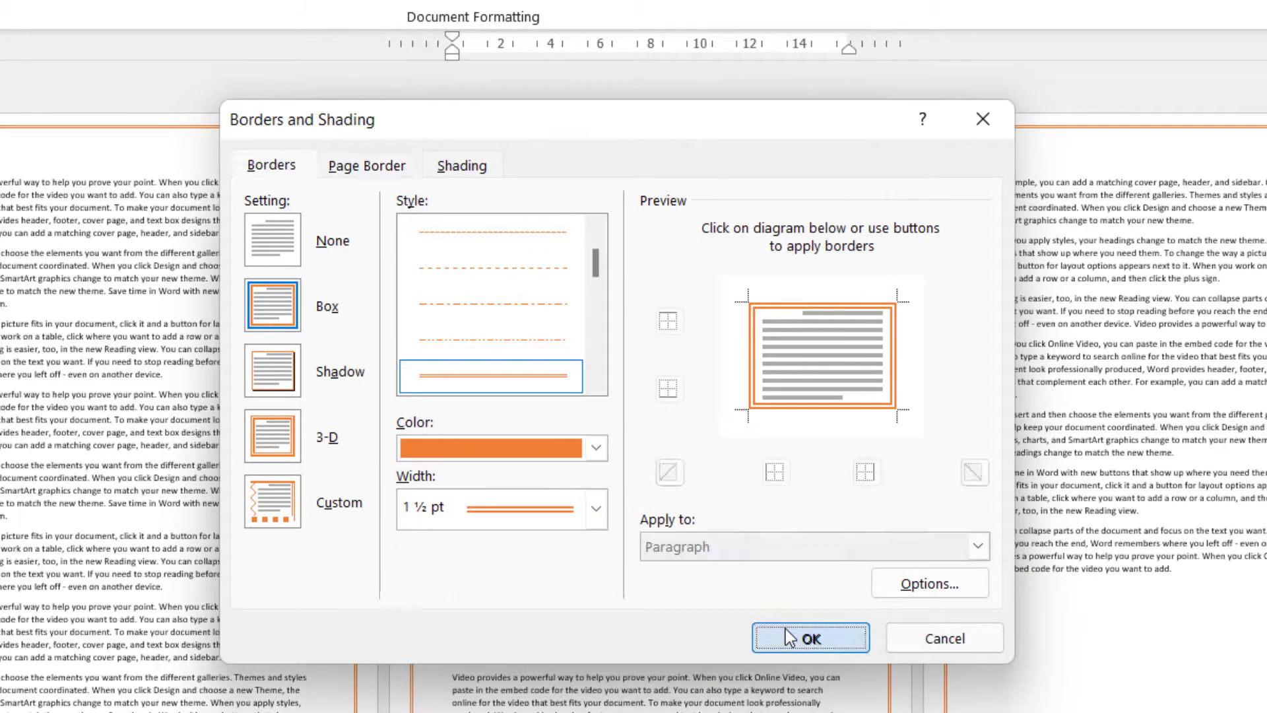
left_click(785, 629)
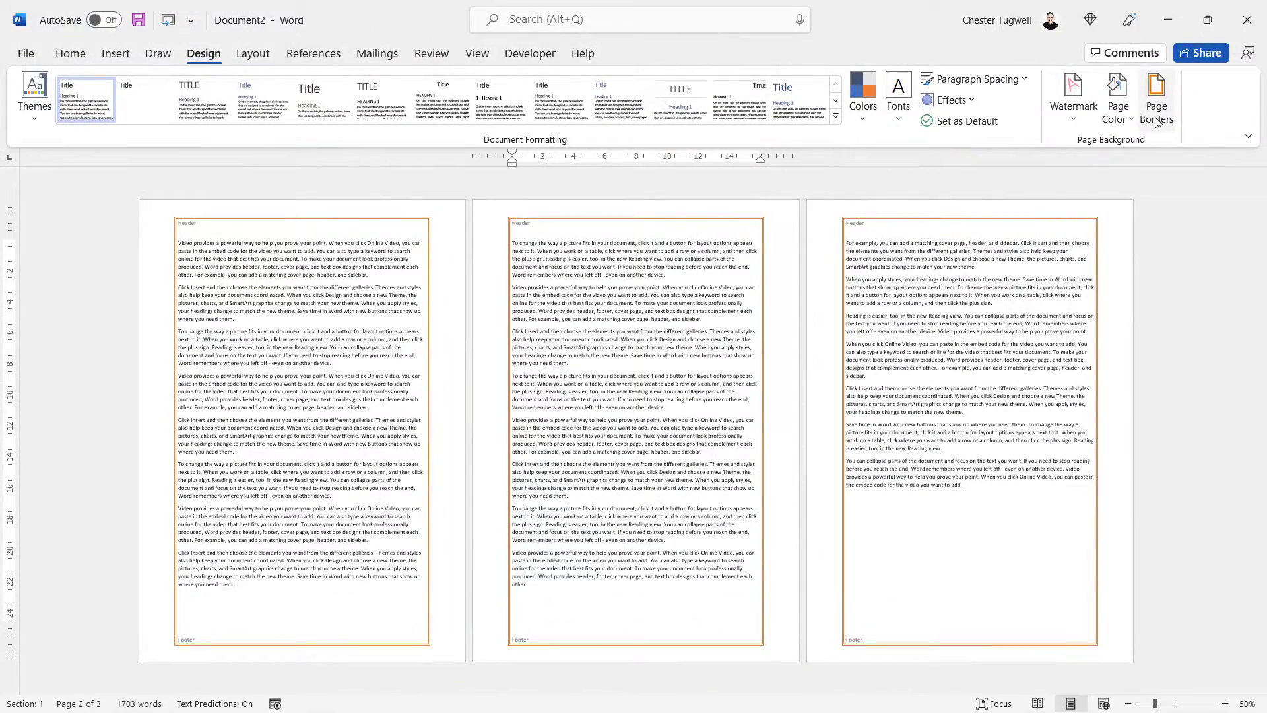
left_click(1156, 106)
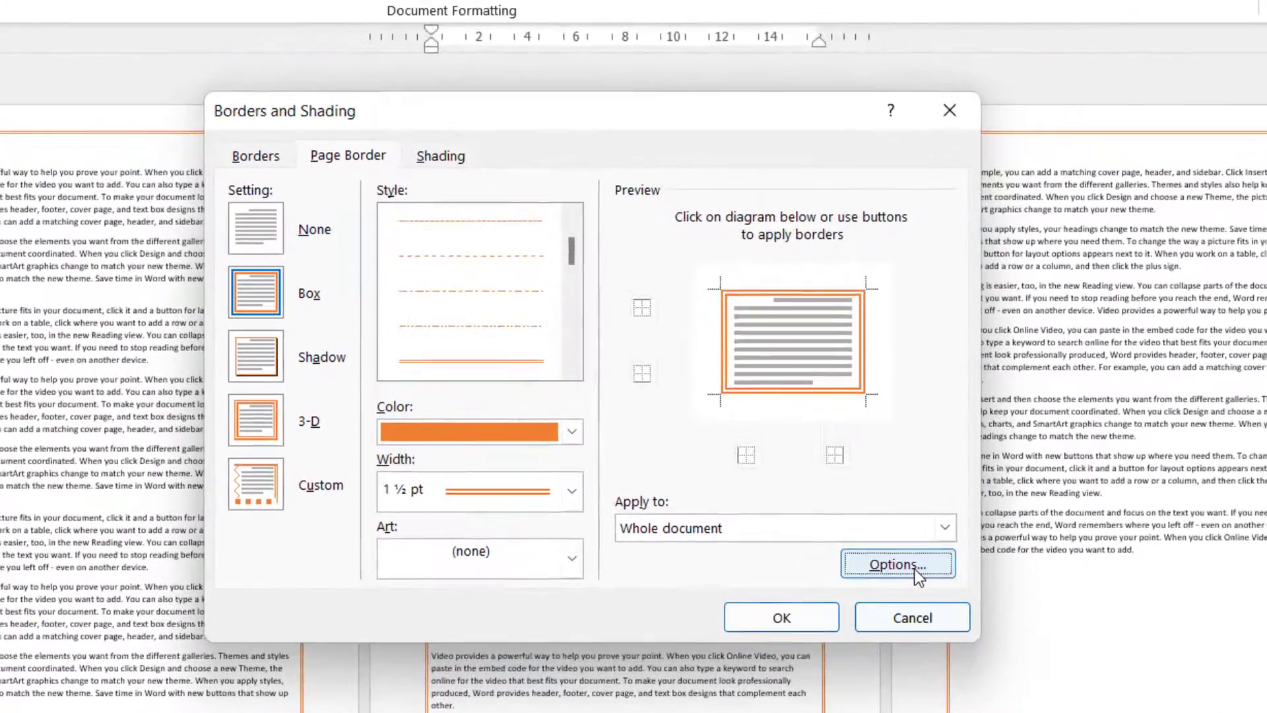
Step: Set the border's text margins to Top 5, Bottom 5, and 10 pt sides, then apply
left_click(794, 483)
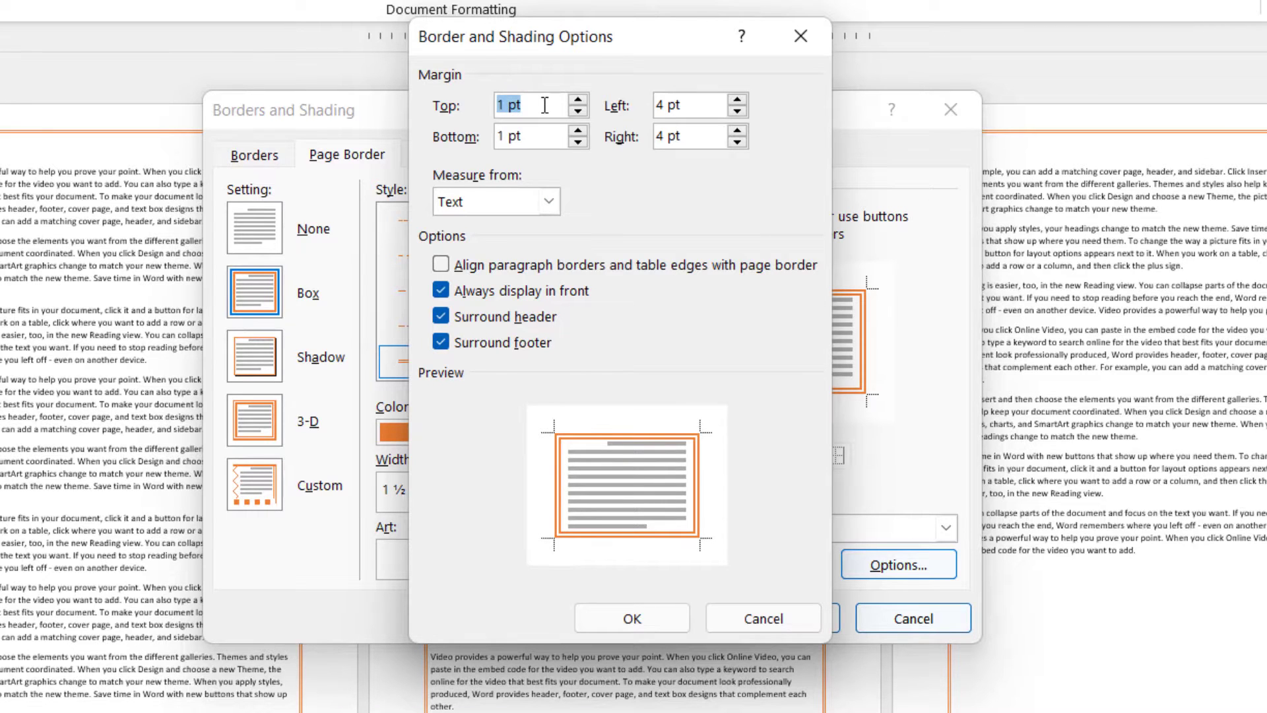
type("5")
double_click(547, 137)
type("5")
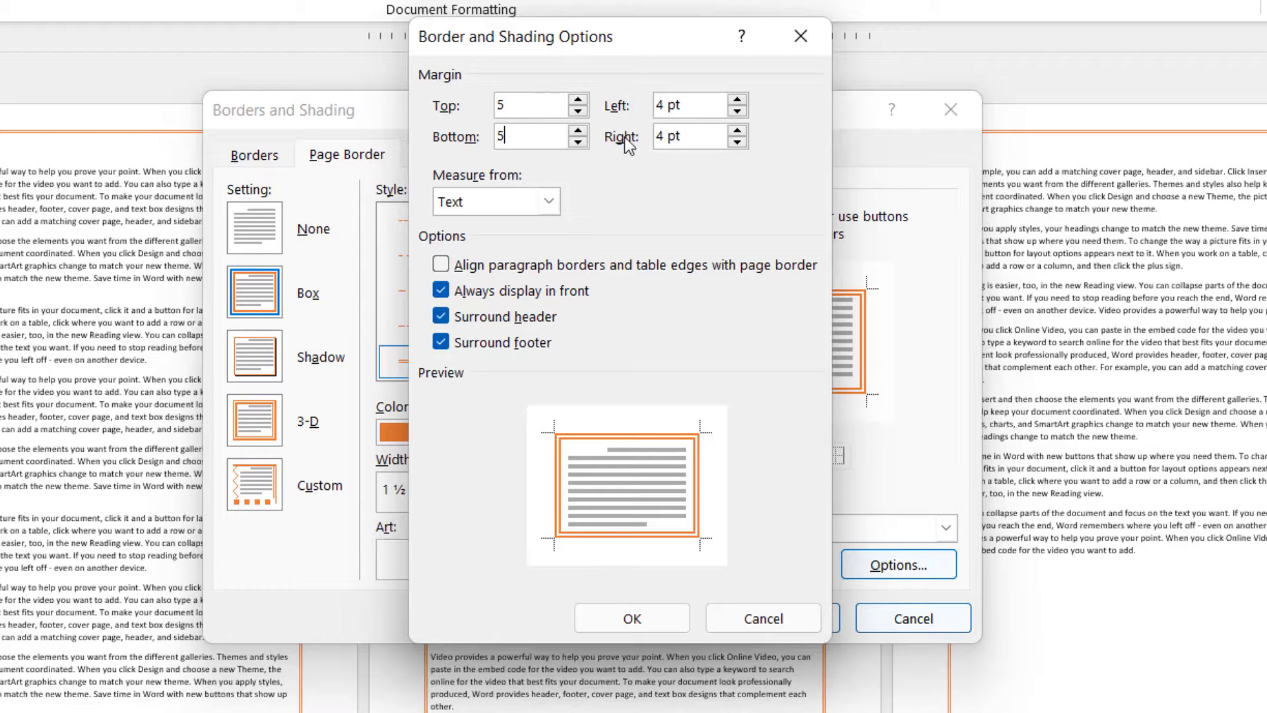
double_click(708, 104)
type("10")
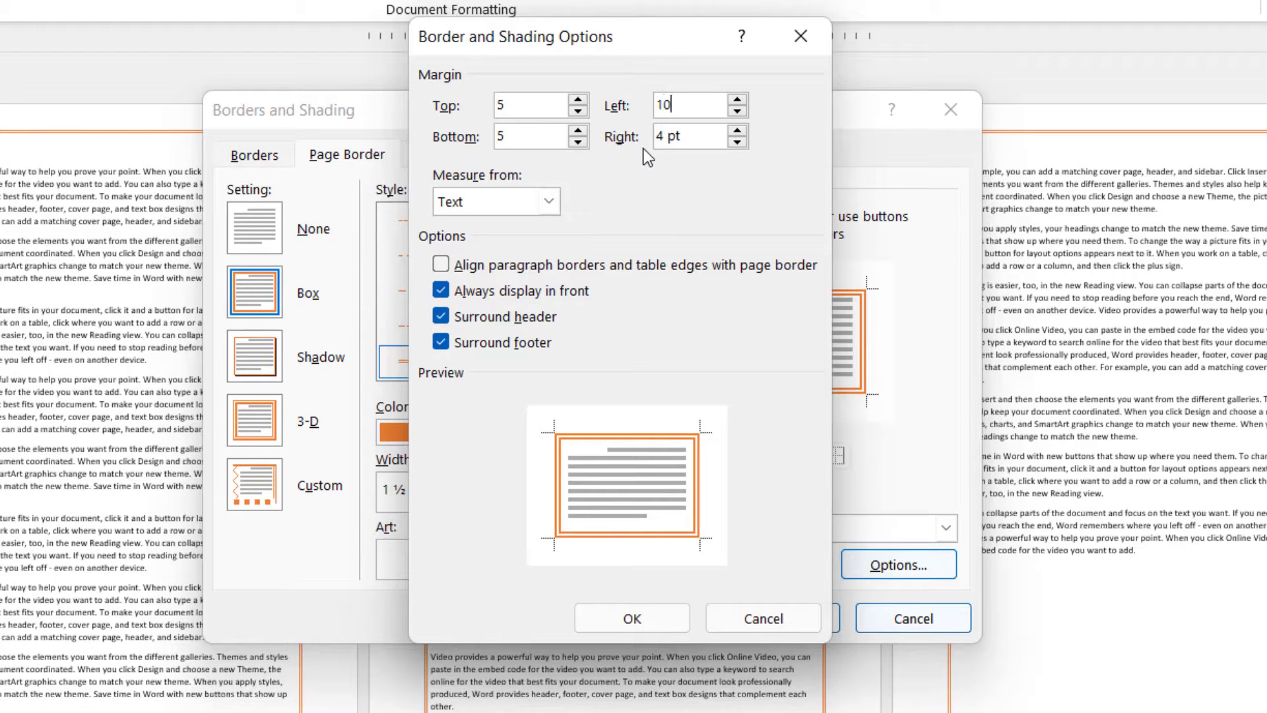
left_click(687, 133)
left_click_drag(686, 133, 627, 137)
type("10")
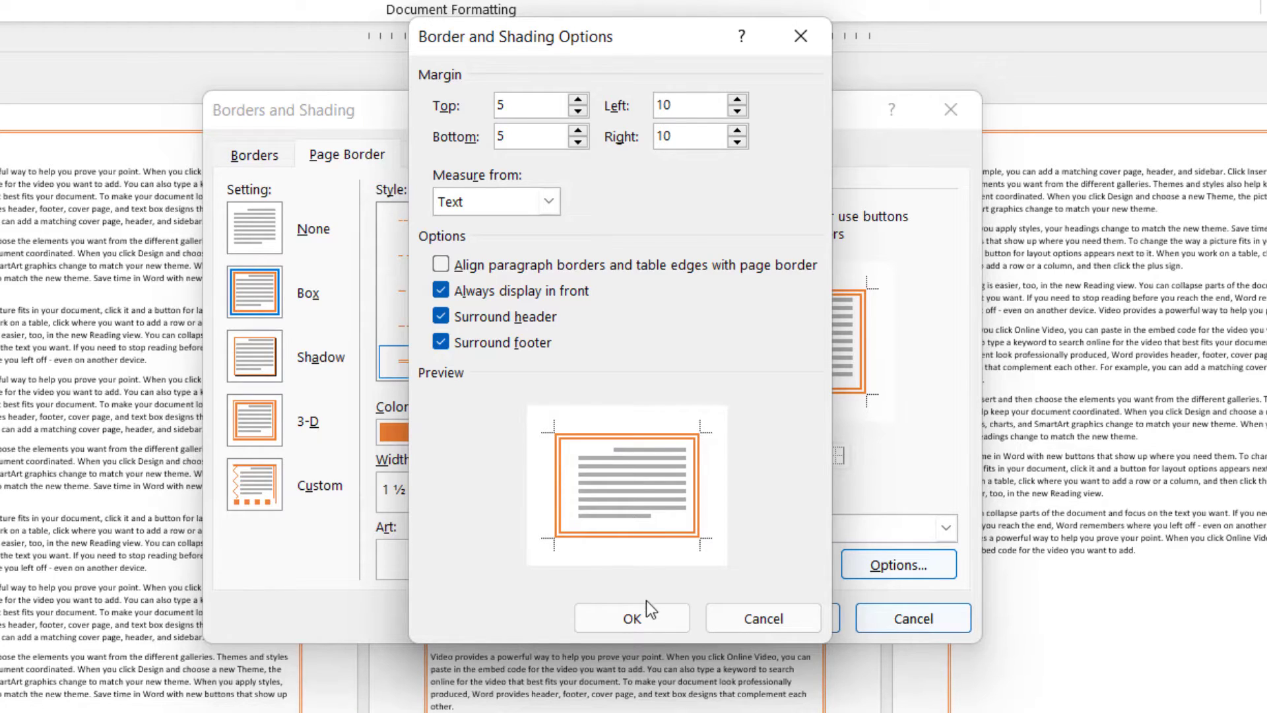
left_click(645, 612)
left_click(779, 618)
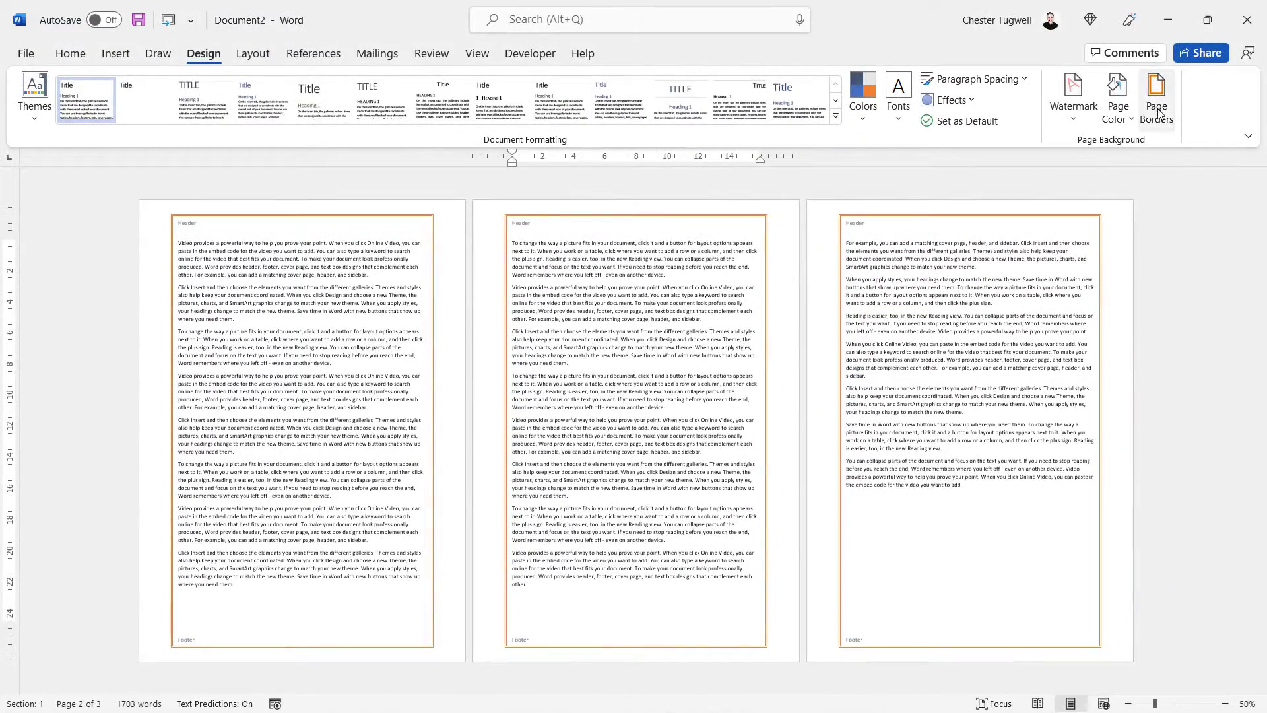
left_click(1156, 109)
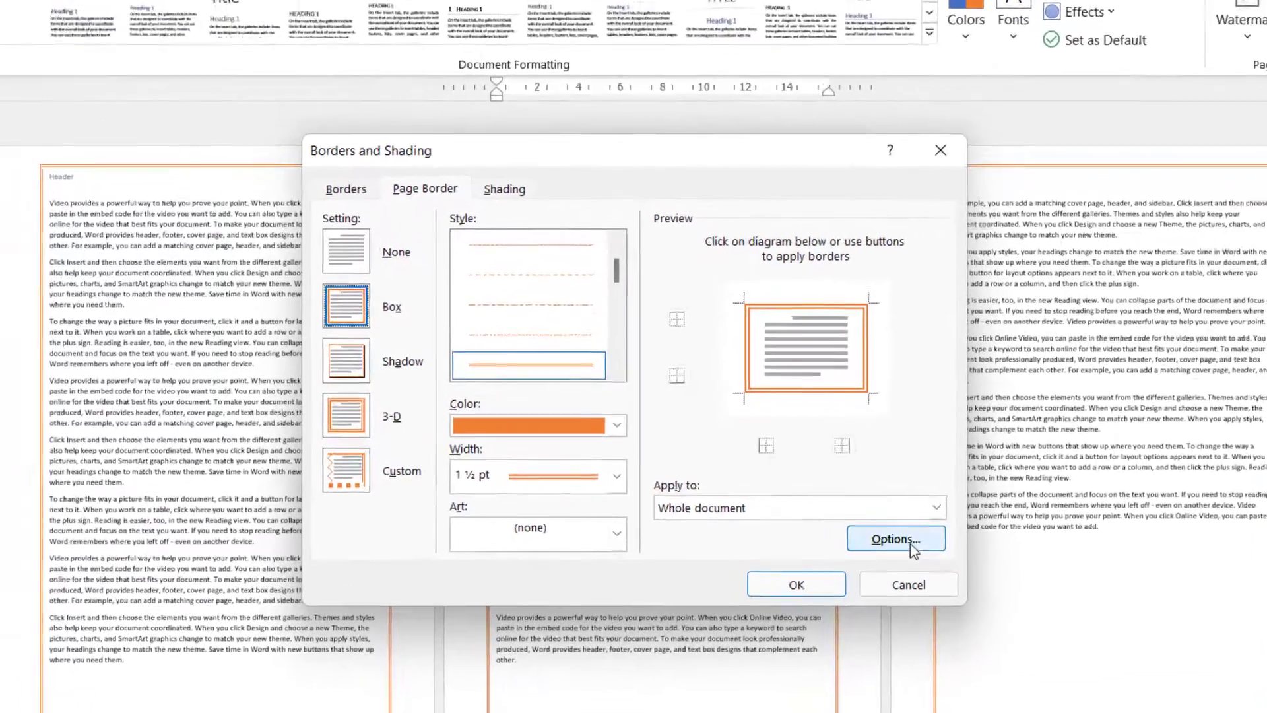
Step: Uncheck Surround header and Surround footer in border options and apply the border
left_click(808, 490)
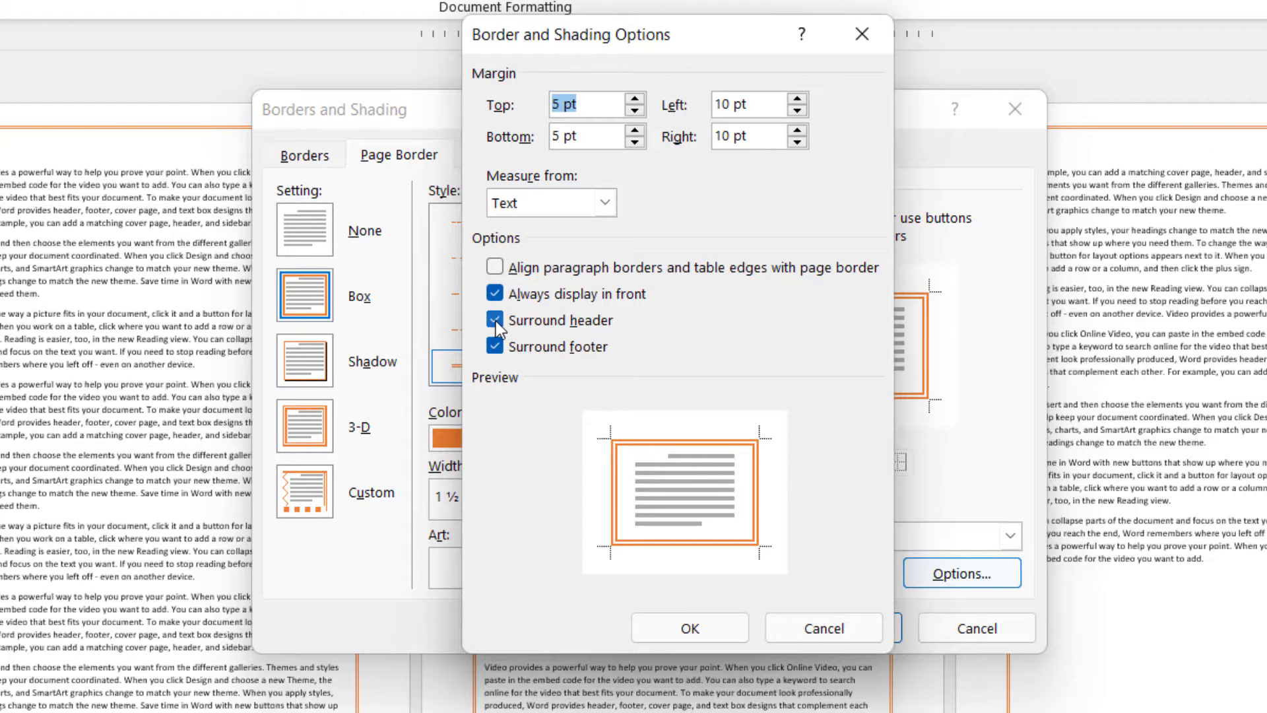
left_click(495, 320)
left_click(495, 347)
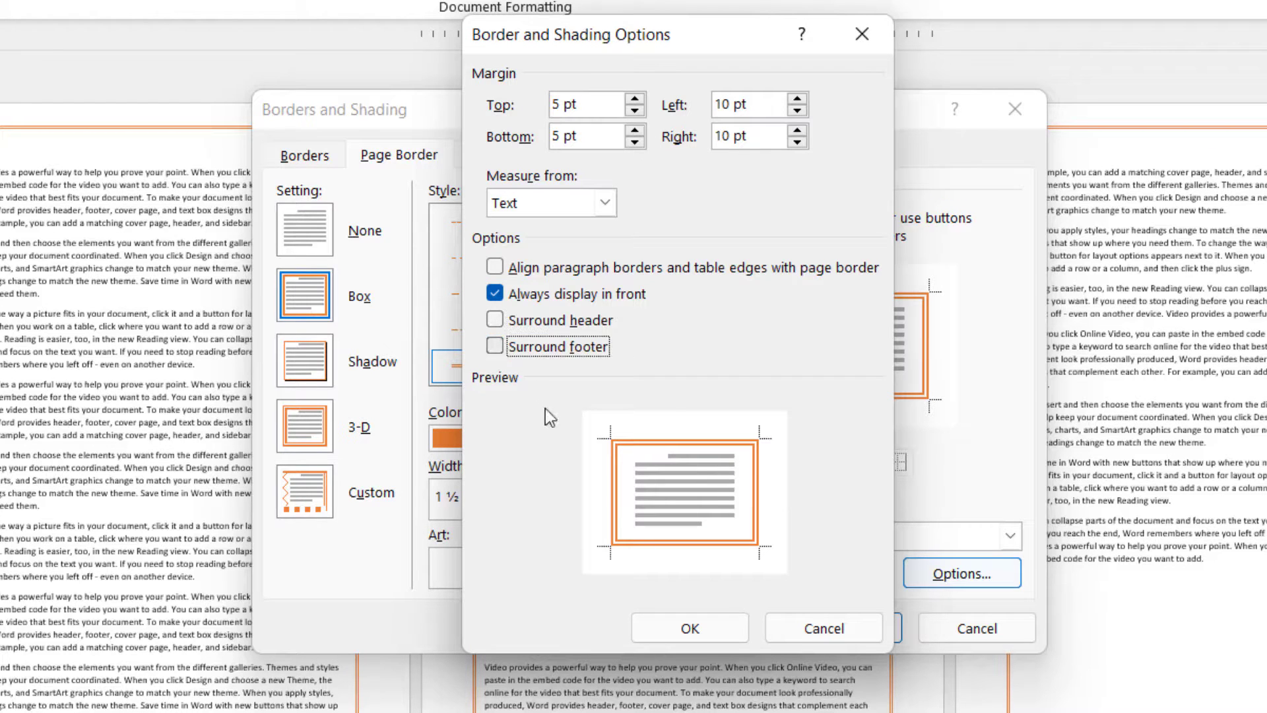
left_click(712, 630)
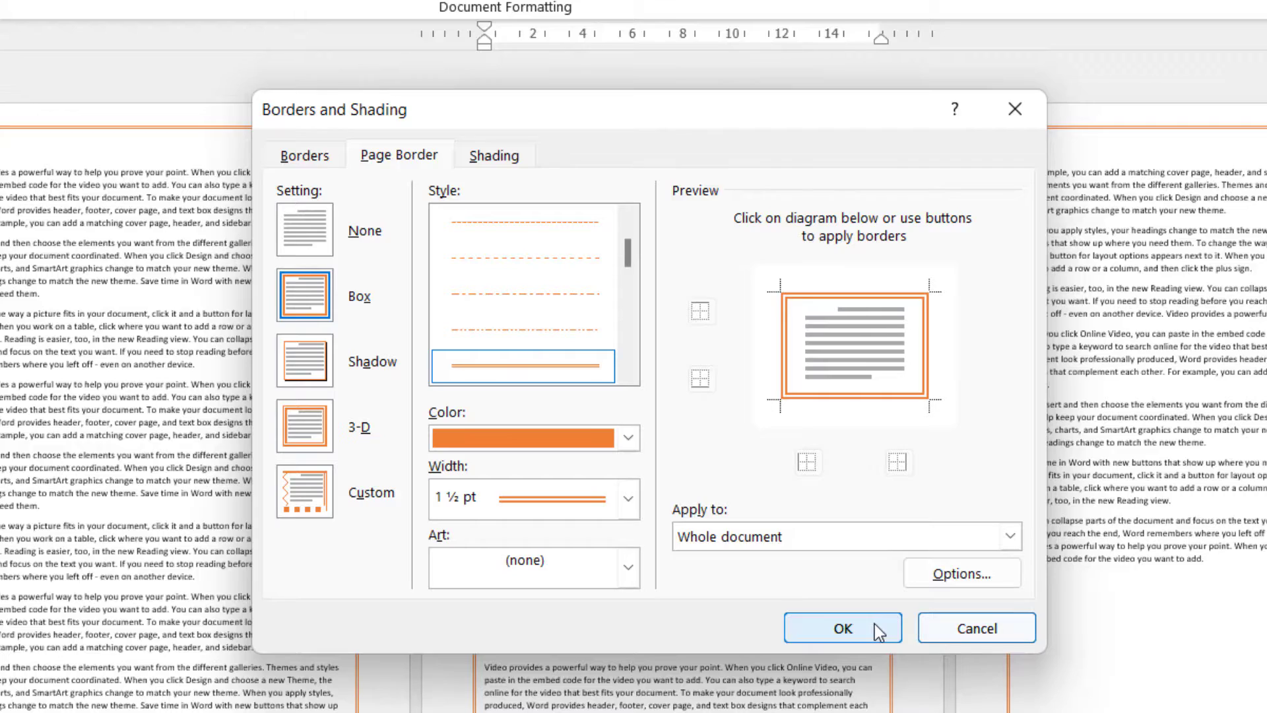
left_click(874, 624)
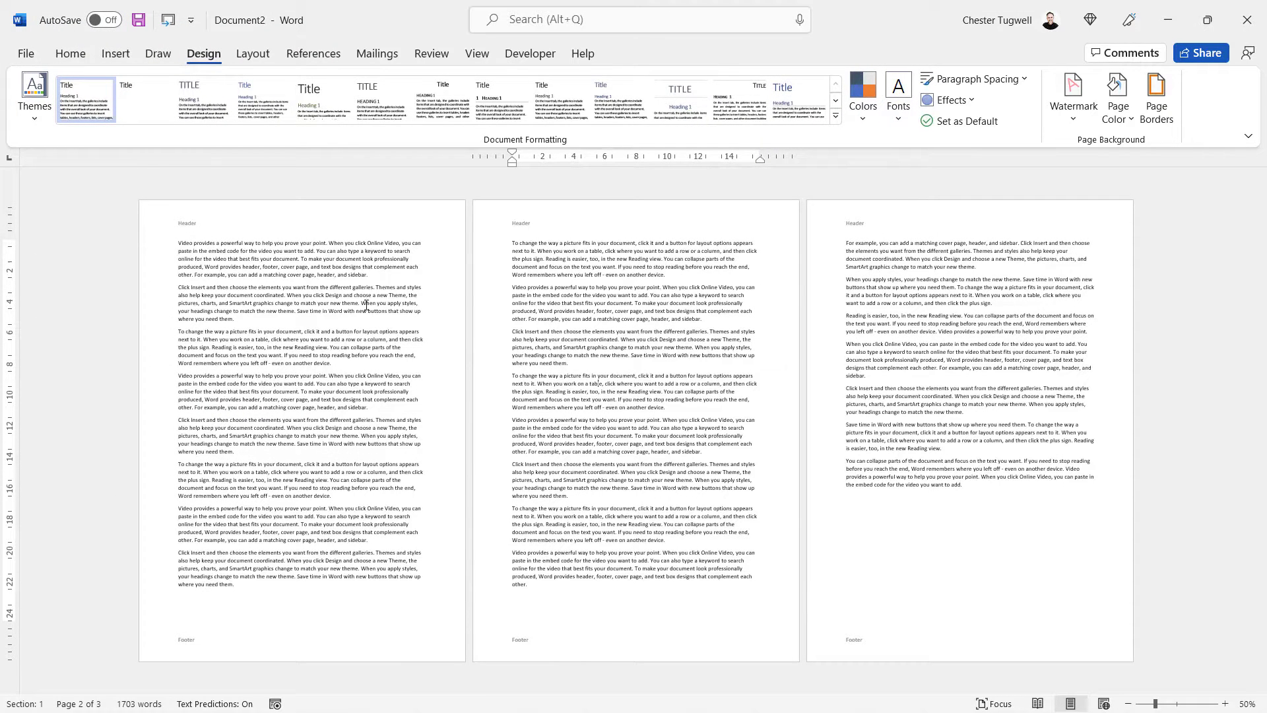
Step: Apply a thick 3 pt black box border to the first page only
left_click(1156, 116)
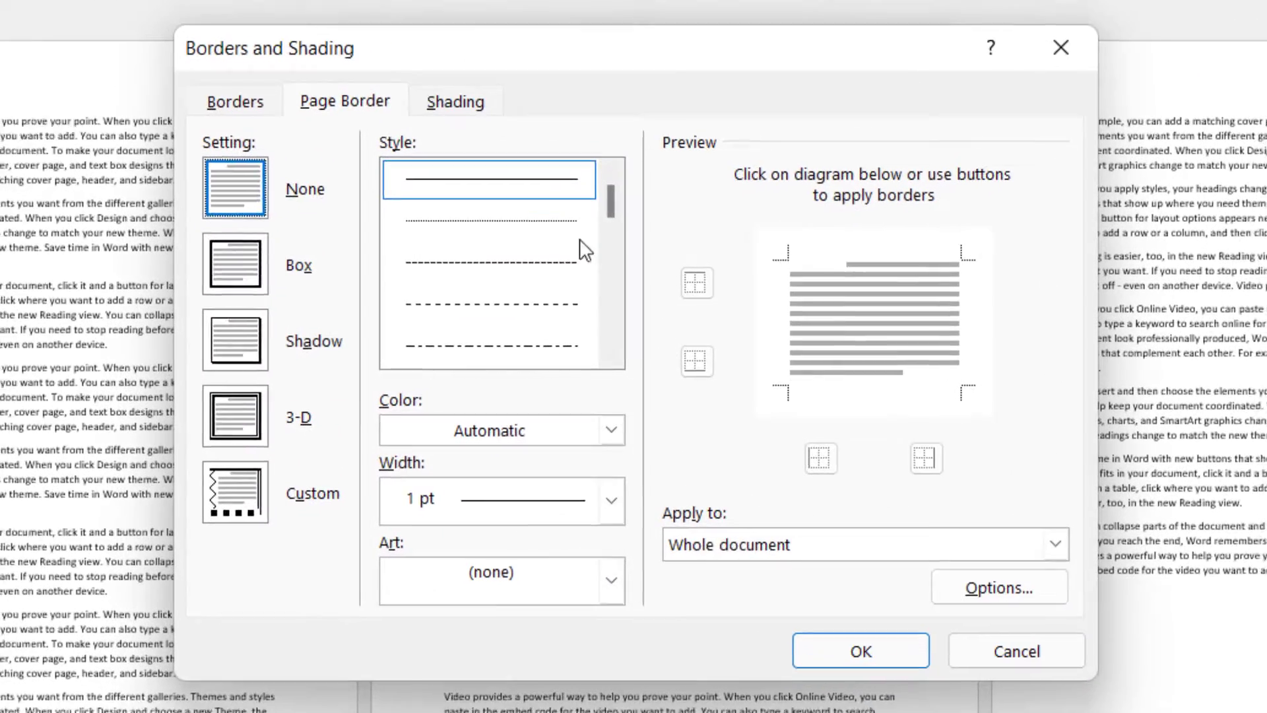
left_click_drag(607, 201, 604, 228)
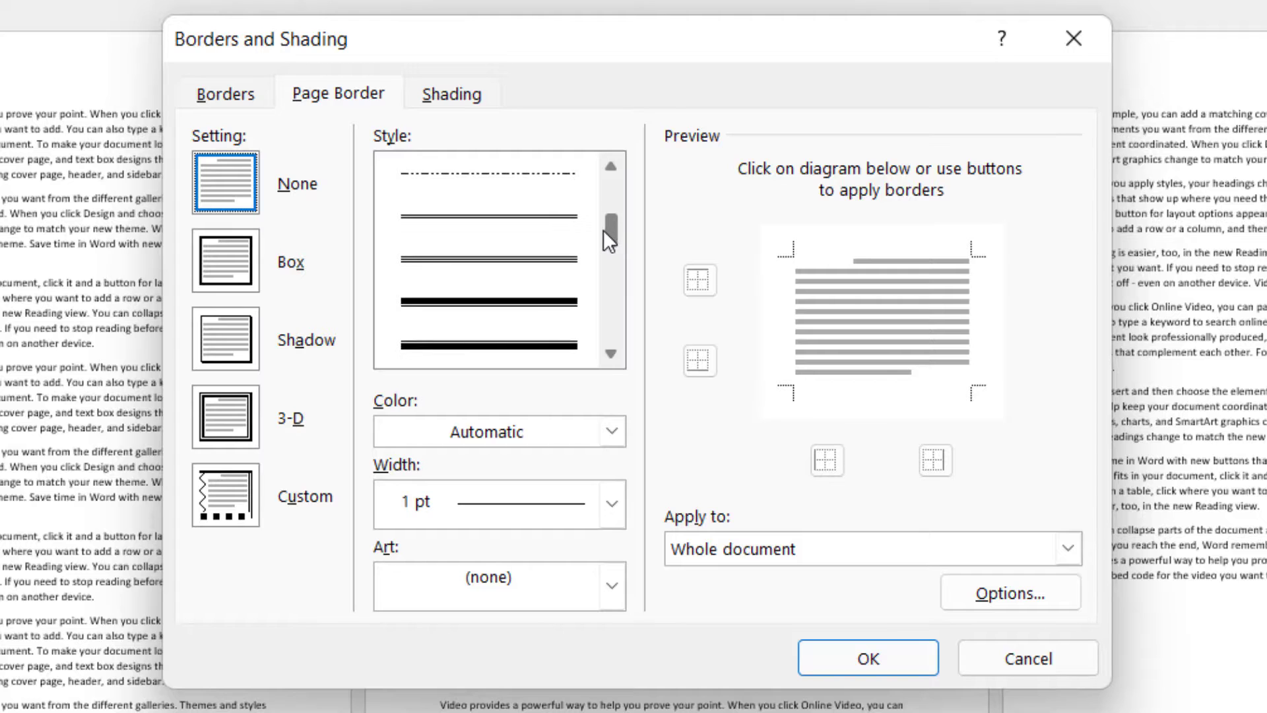
left_click(536, 333)
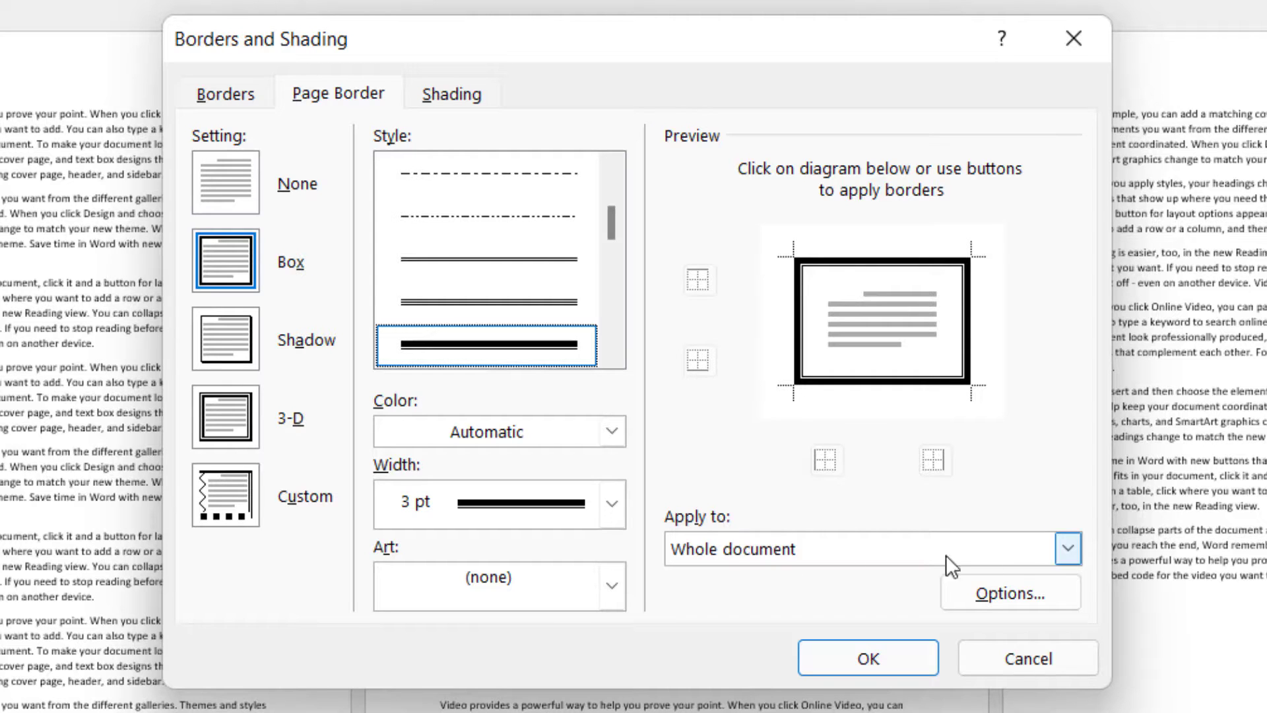
left_click(1068, 547)
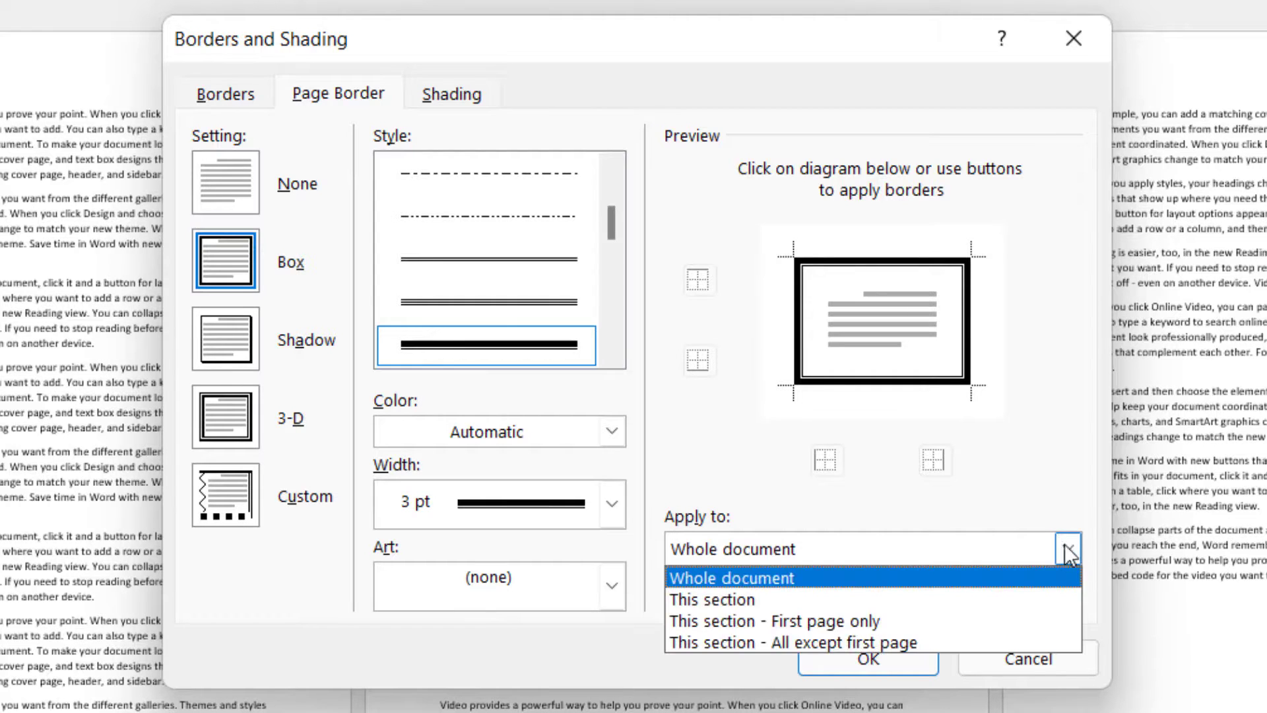
left_click(798, 620)
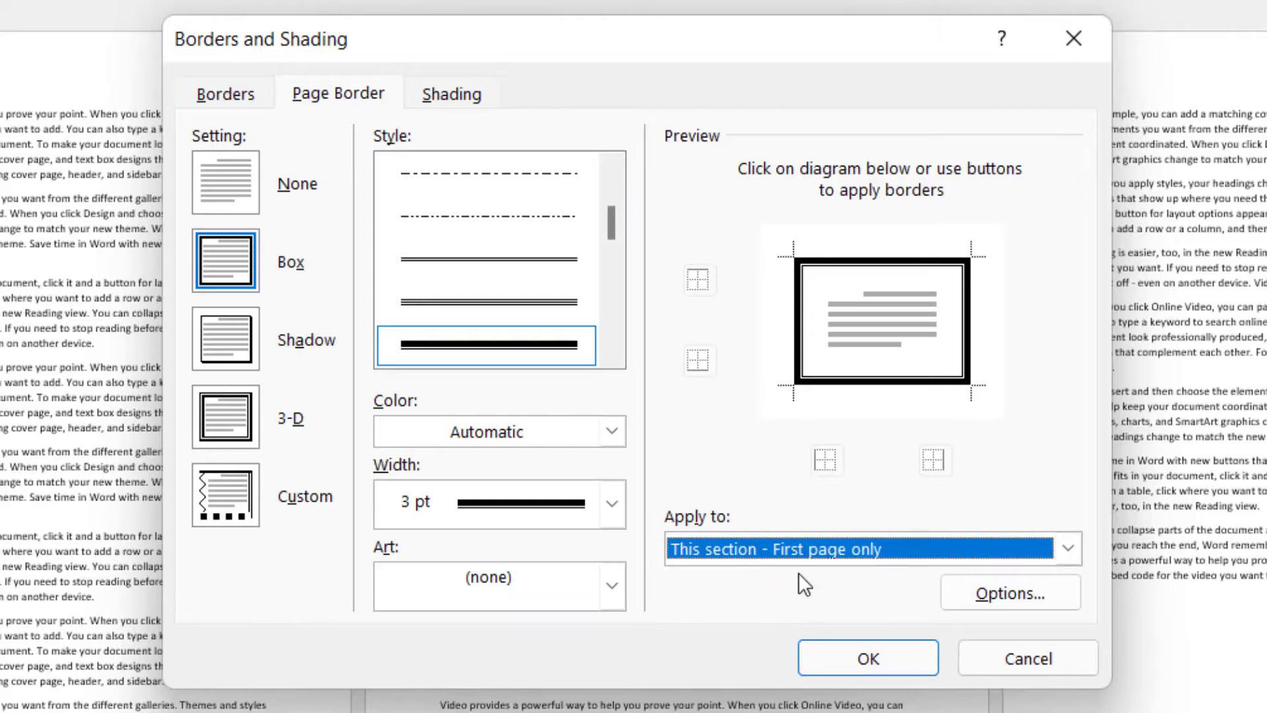
left_click(842, 663)
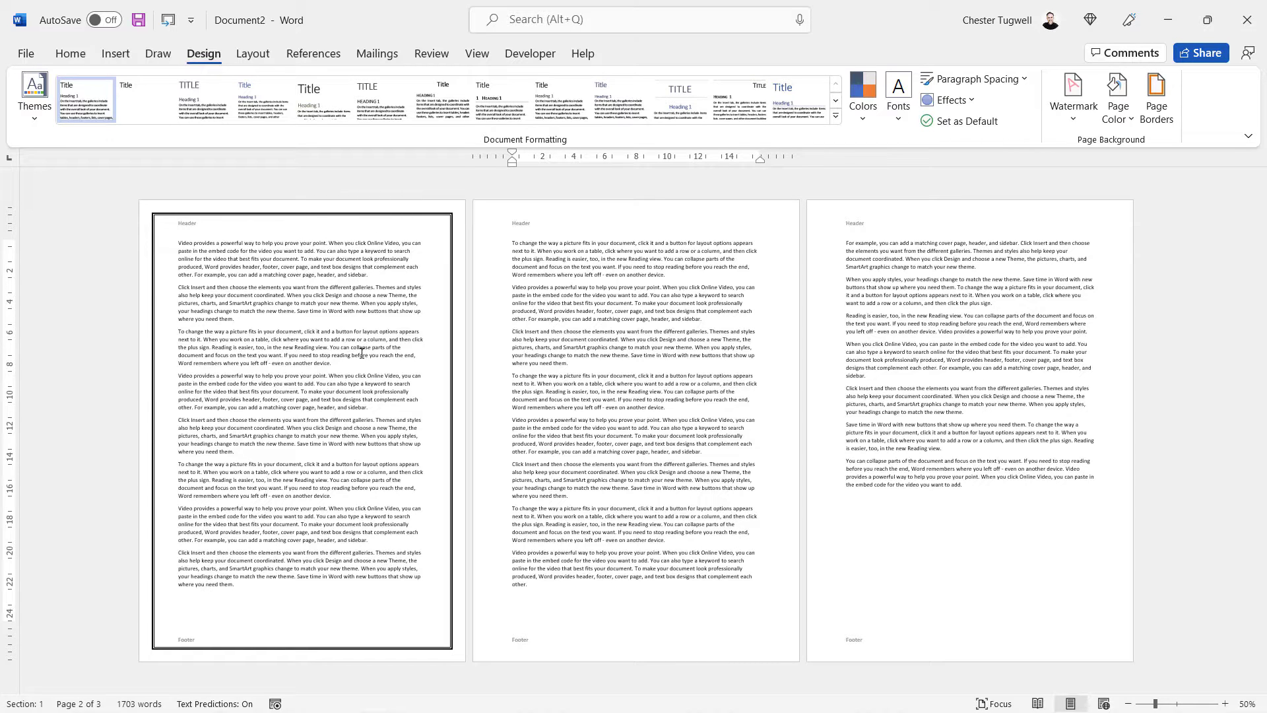
Step: Undo the first-page border and add a double-line box border to all pages except the first
key("ctrl+z")
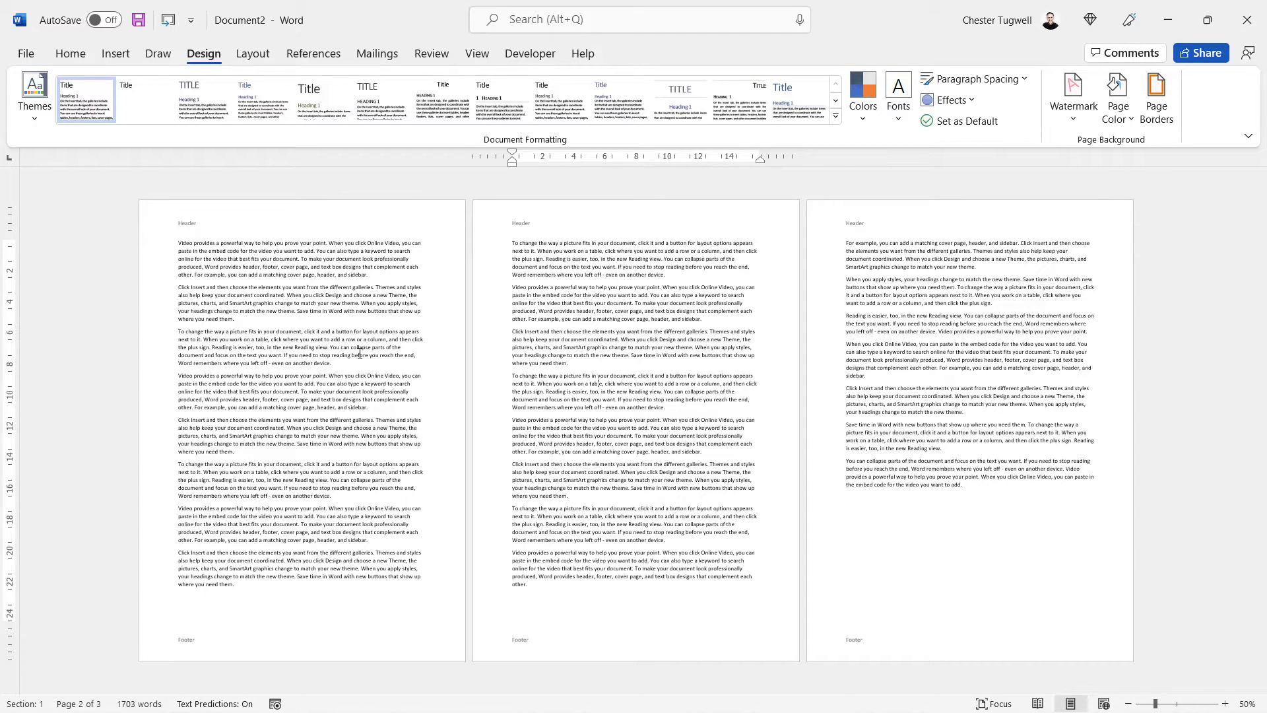
left_click(1161, 122)
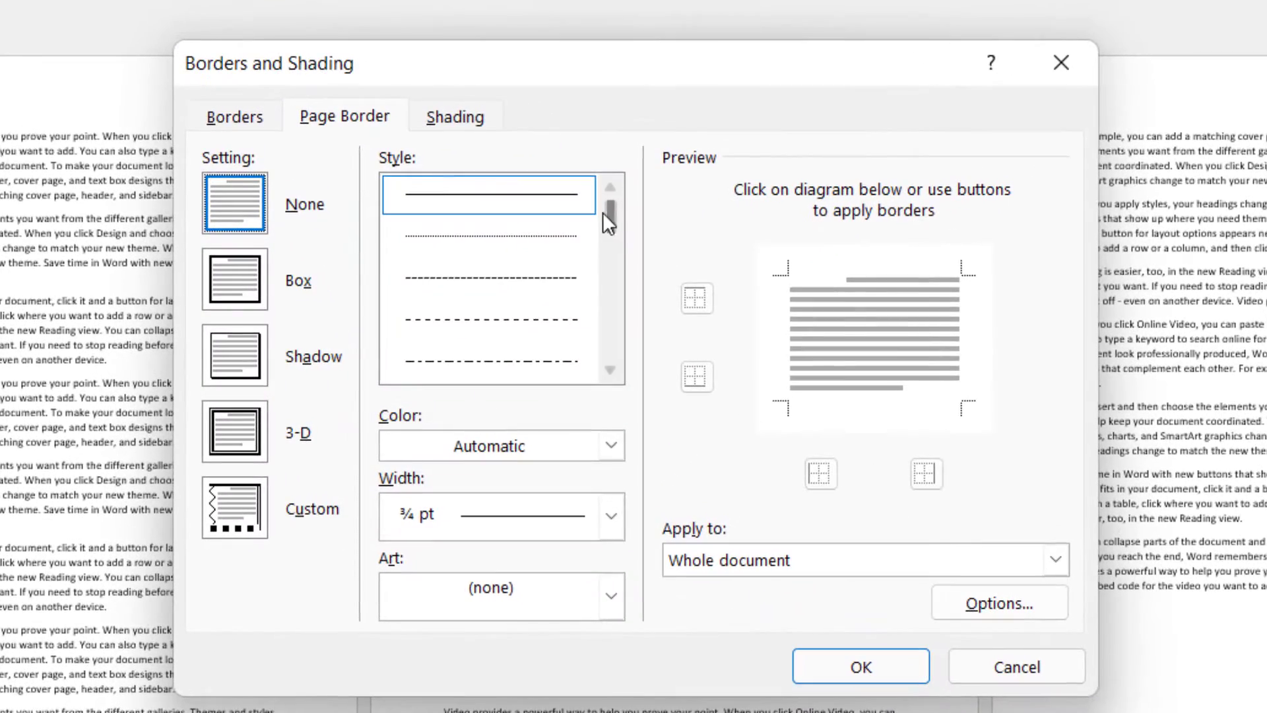
left_click_drag(602, 225, 604, 262)
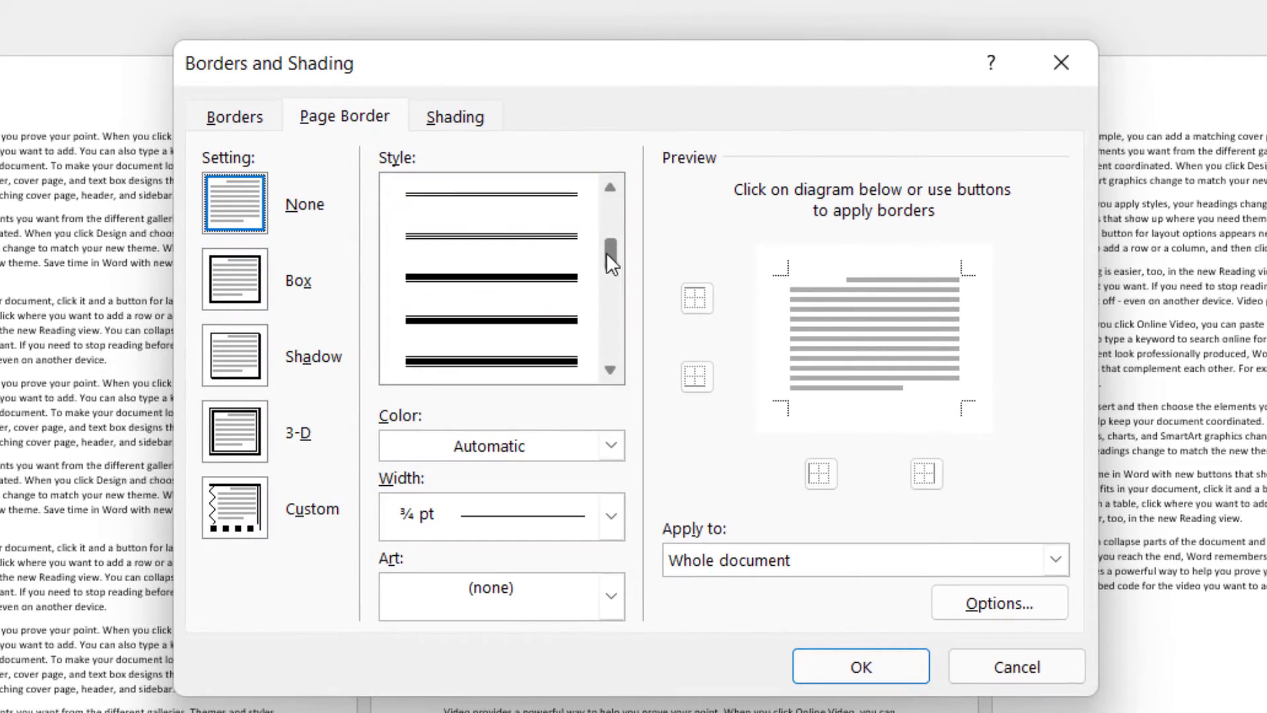
left_click(506, 218)
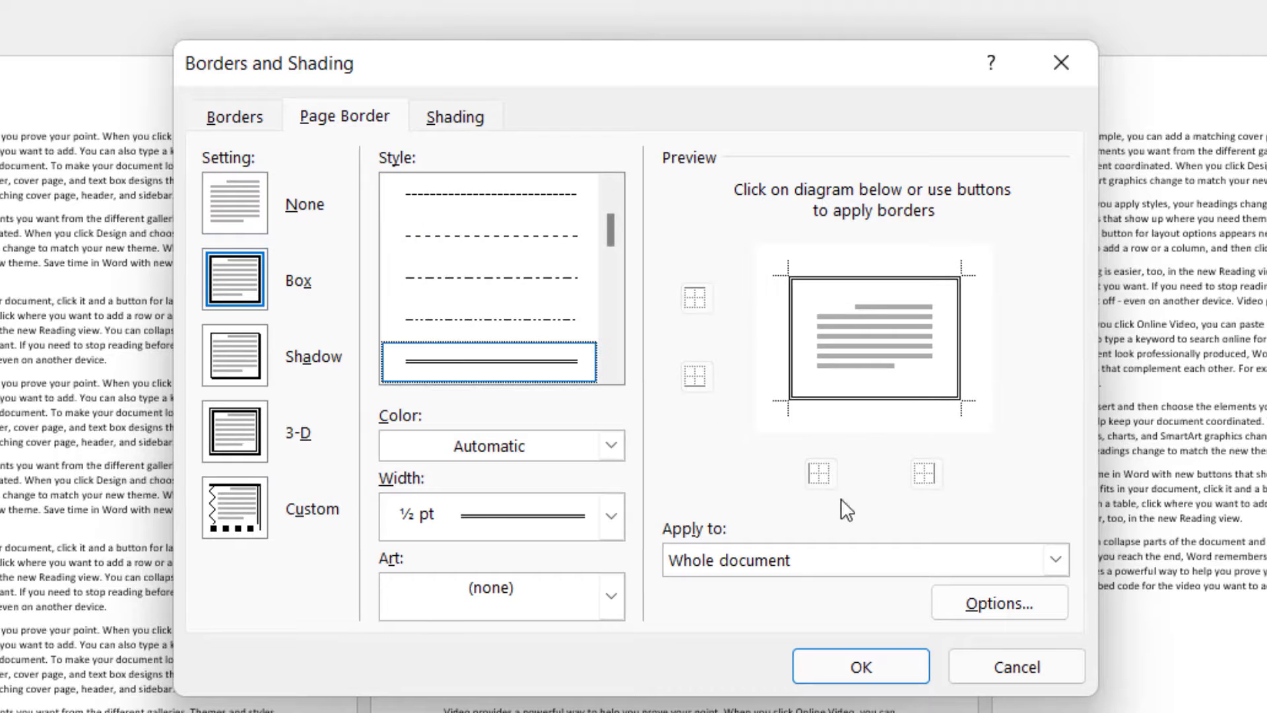
left_click(1057, 554)
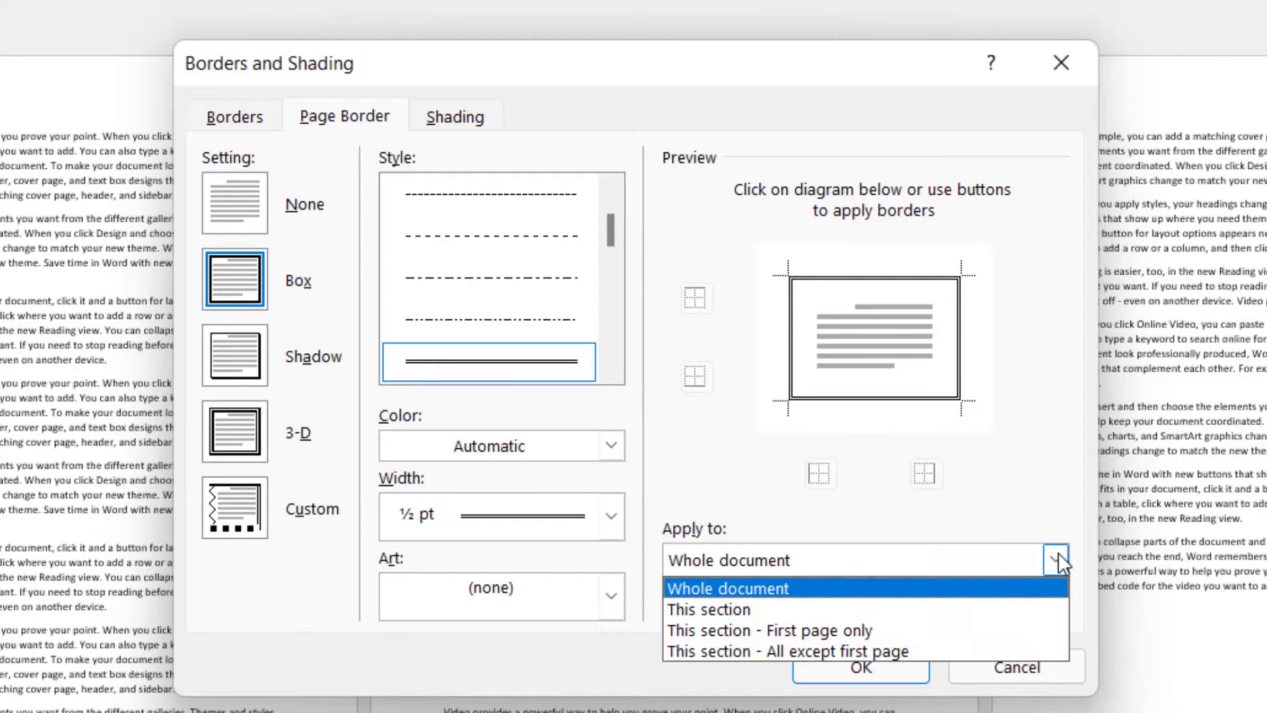
left_click(797, 648)
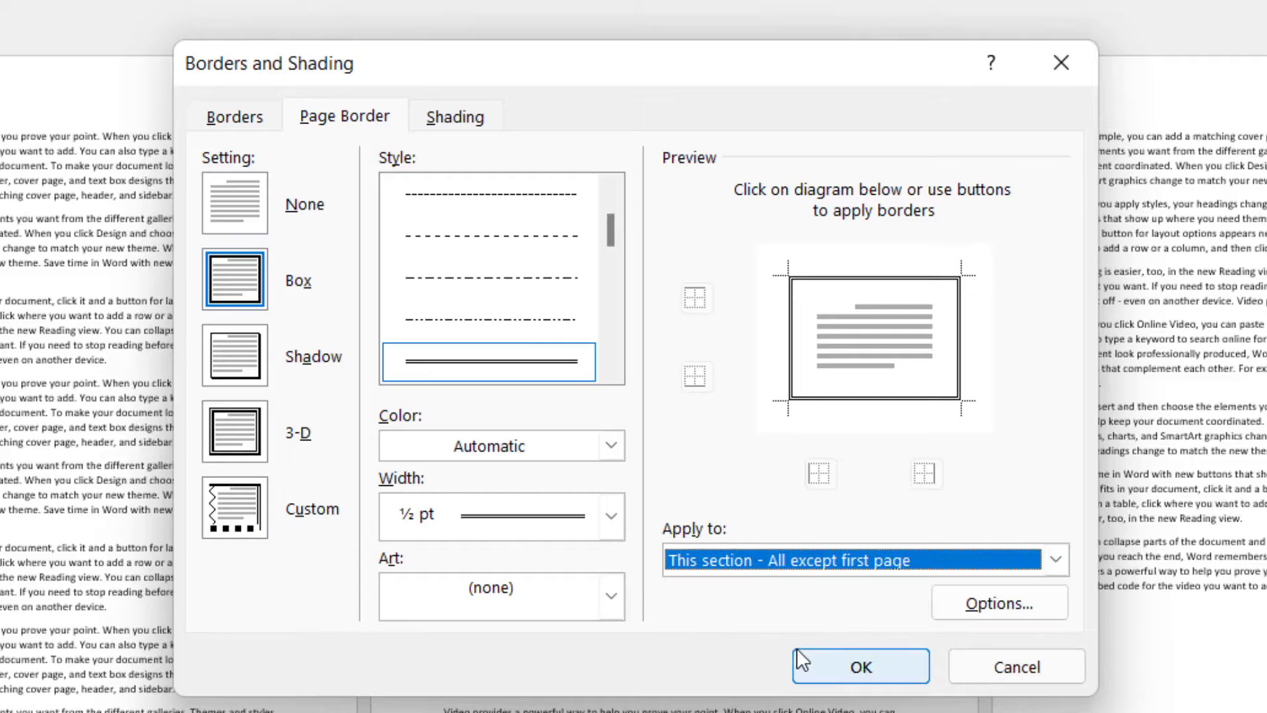
left_click(847, 665)
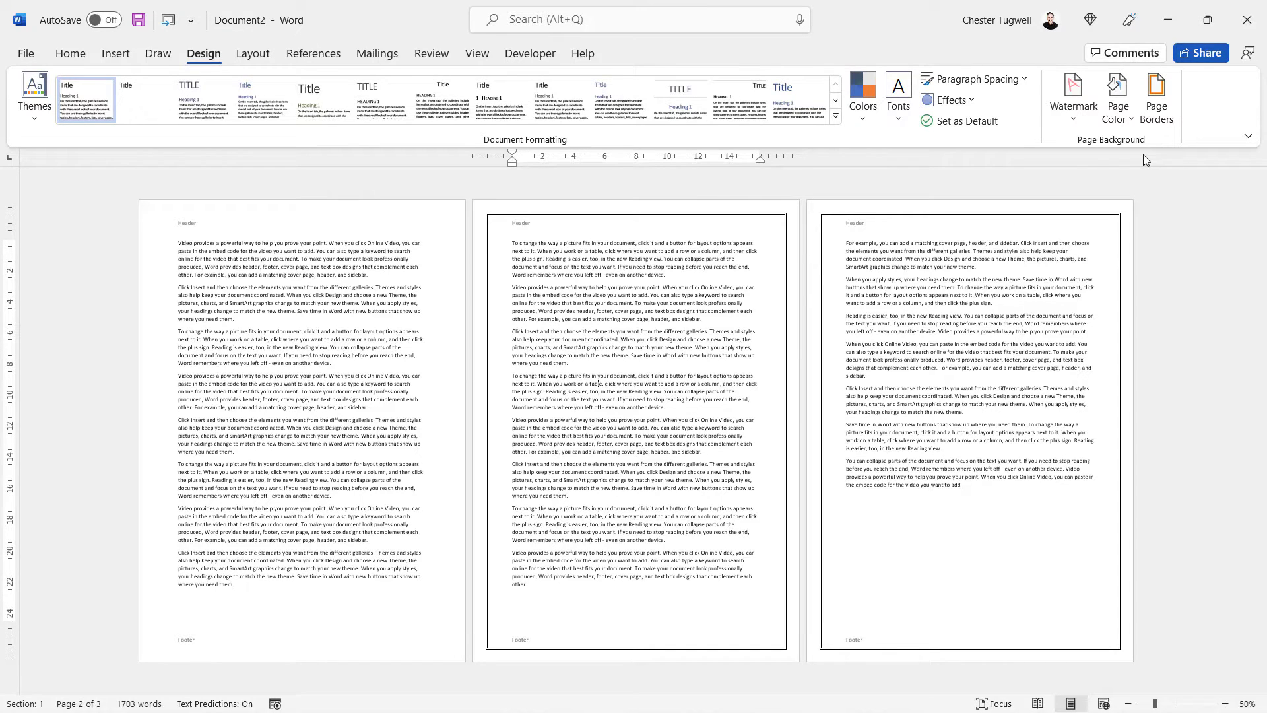
Step: Undo the box borders on pages 2 and 3 with Ctrl+Z
key("ctrl+z")
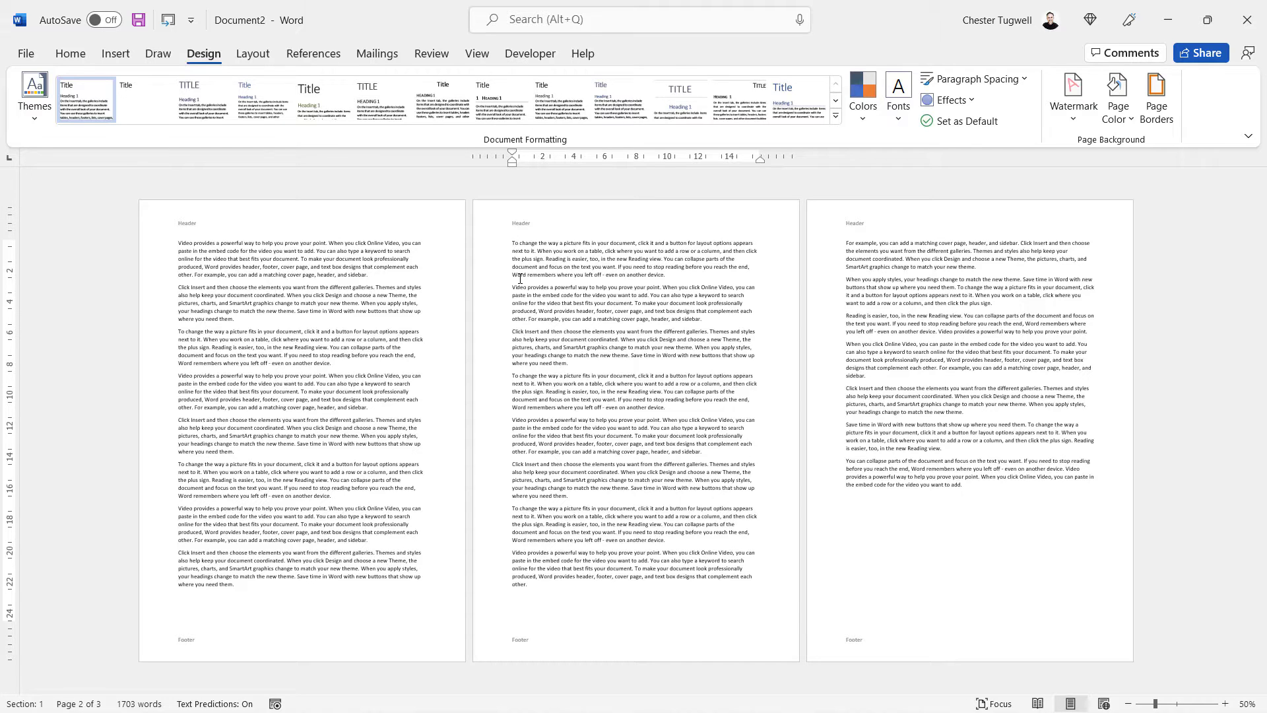
Step: Insert a Next Page section break at the start of page 2
left_click(238, 60)
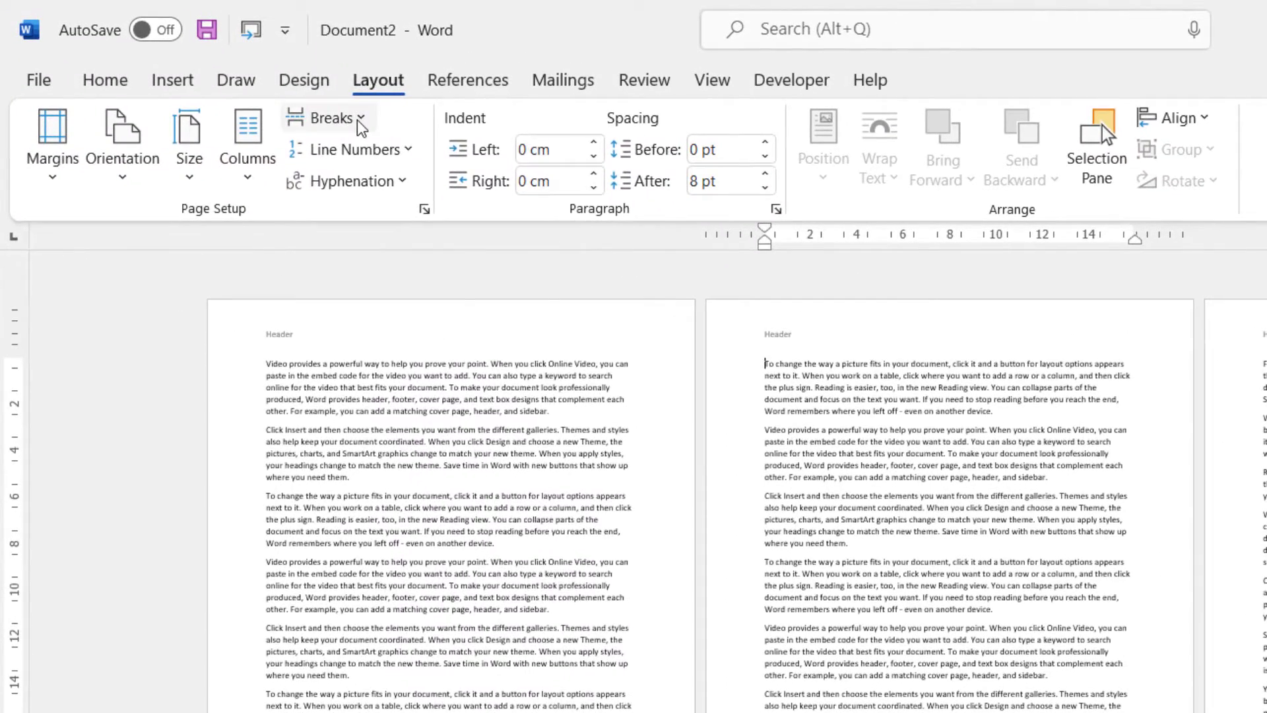
left_click(300, 104)
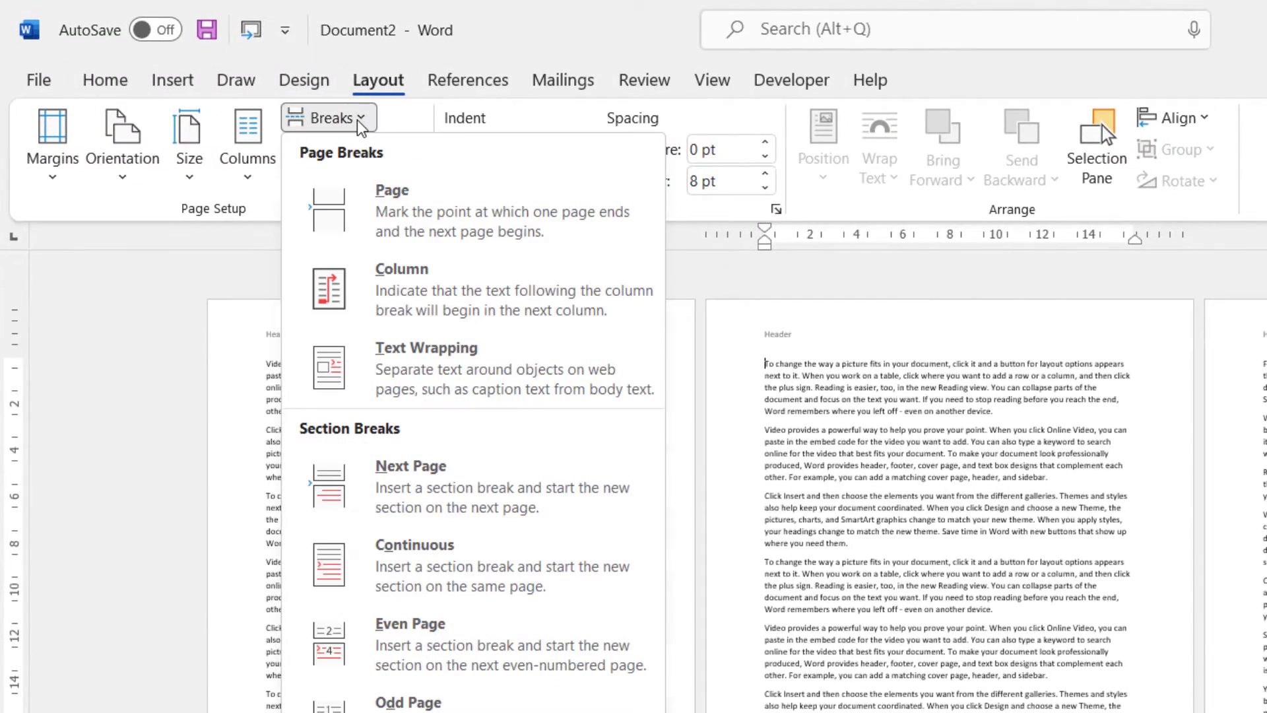
left_click(435, 494)
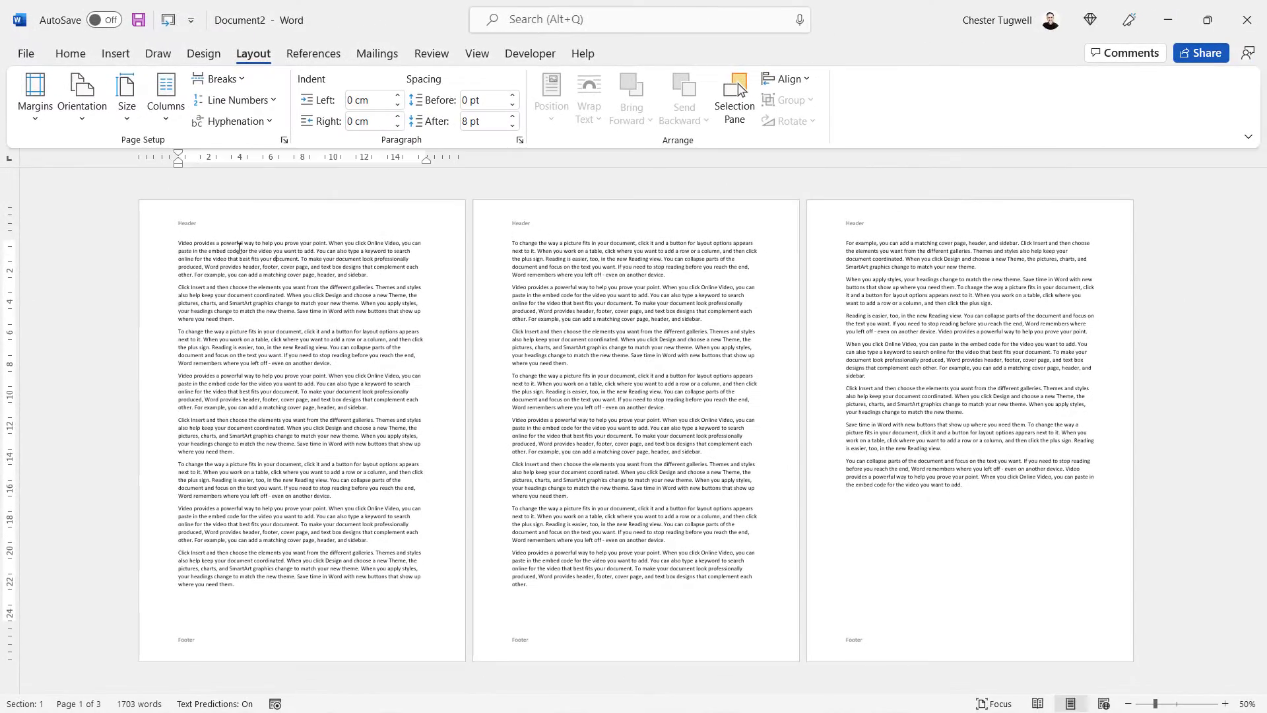
Step: Click into pages 2, 1 and 3 to check their section numbers in the status bar
left_click(512, 242)
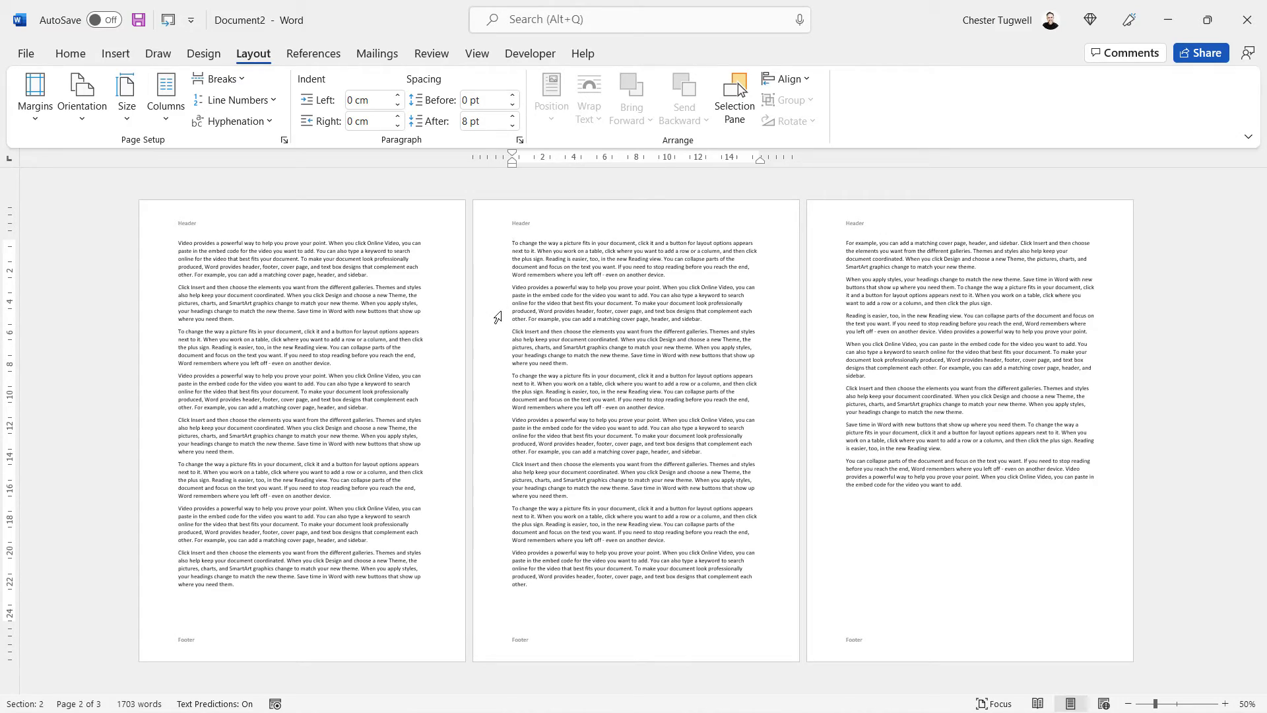
left_click(309, 270)
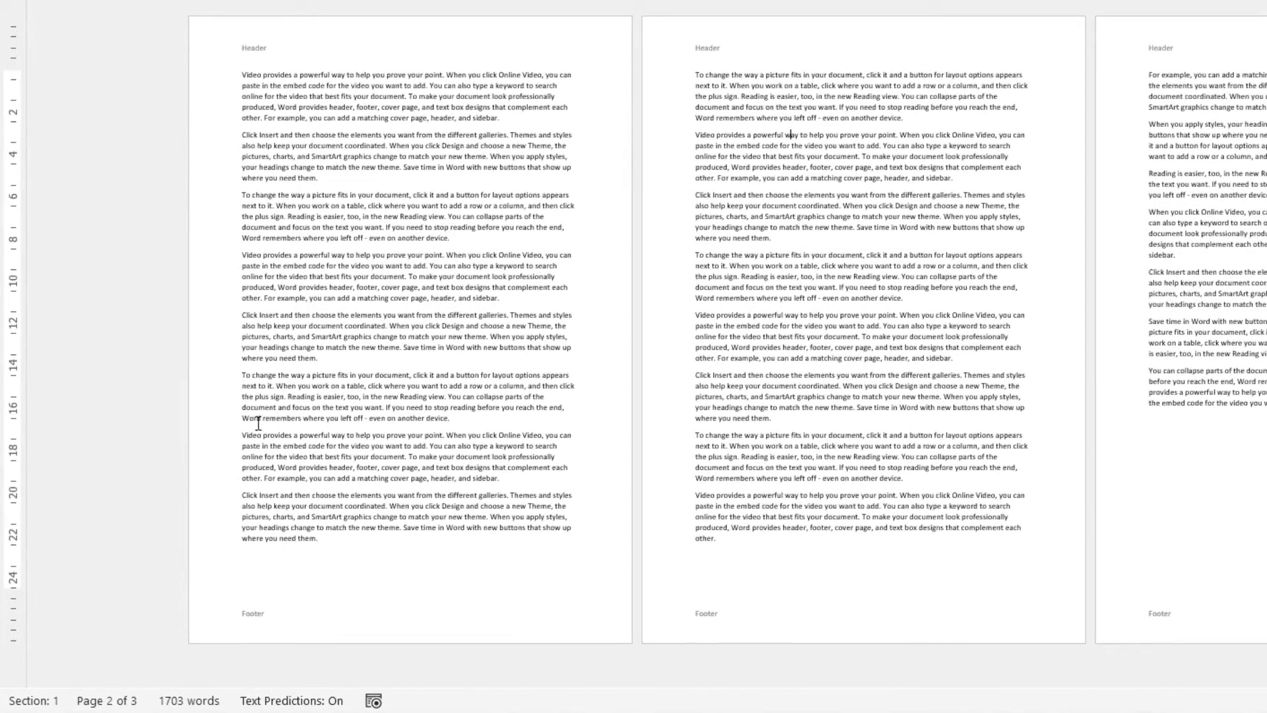
mouse_move(37, 699)
left_click(1203, 86)
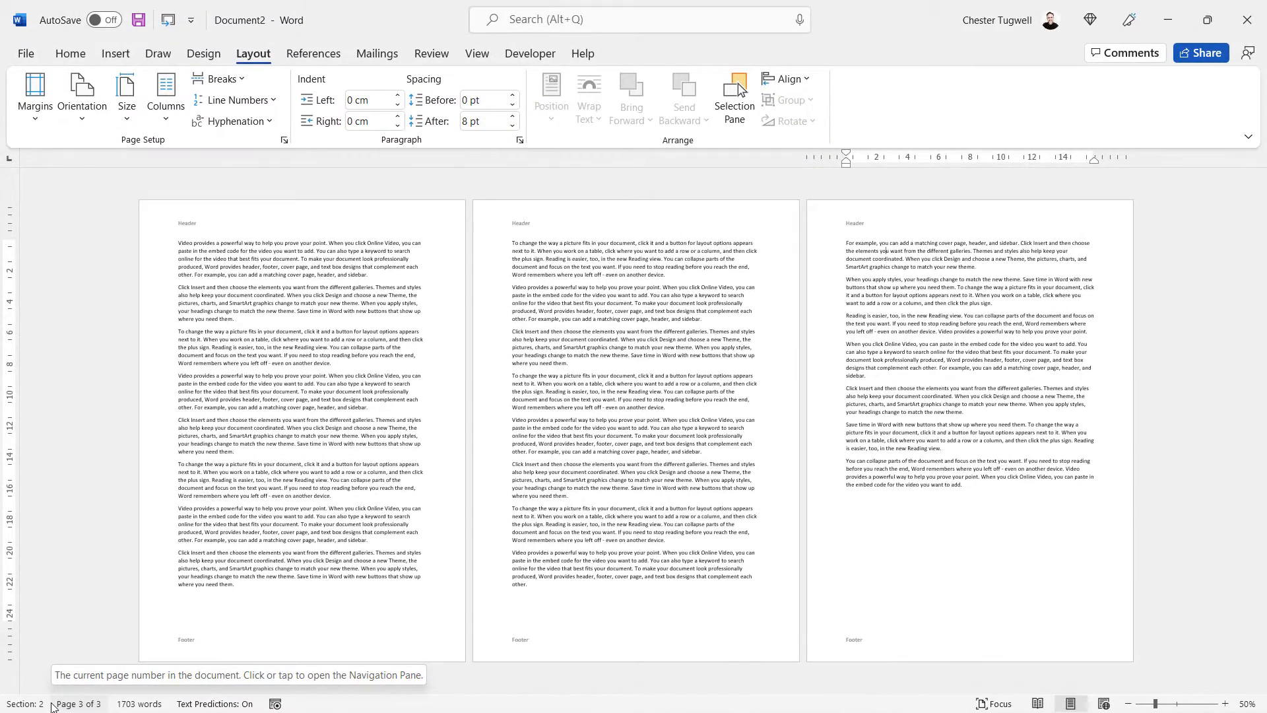
right_click(53, 705)
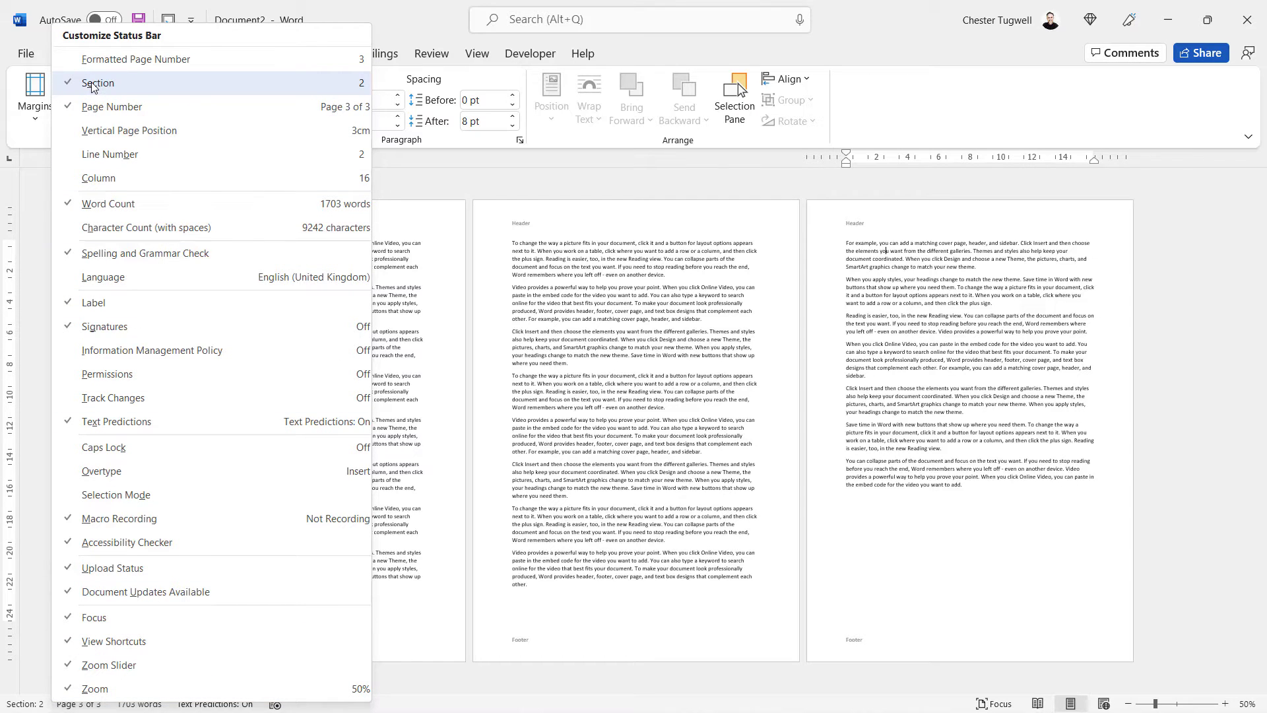
left_click(635, 220)
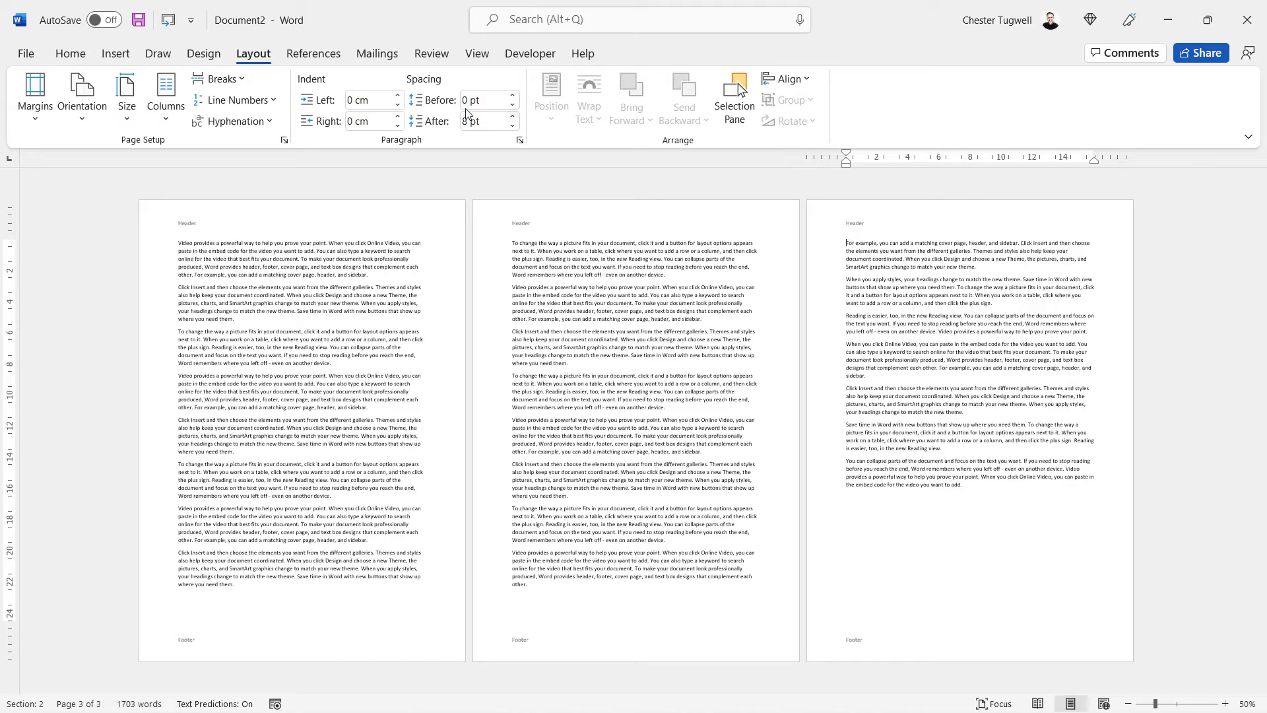
Step: Insert a Next Page section break at the start of page 3, then return to page 1
left_click(241, 79)
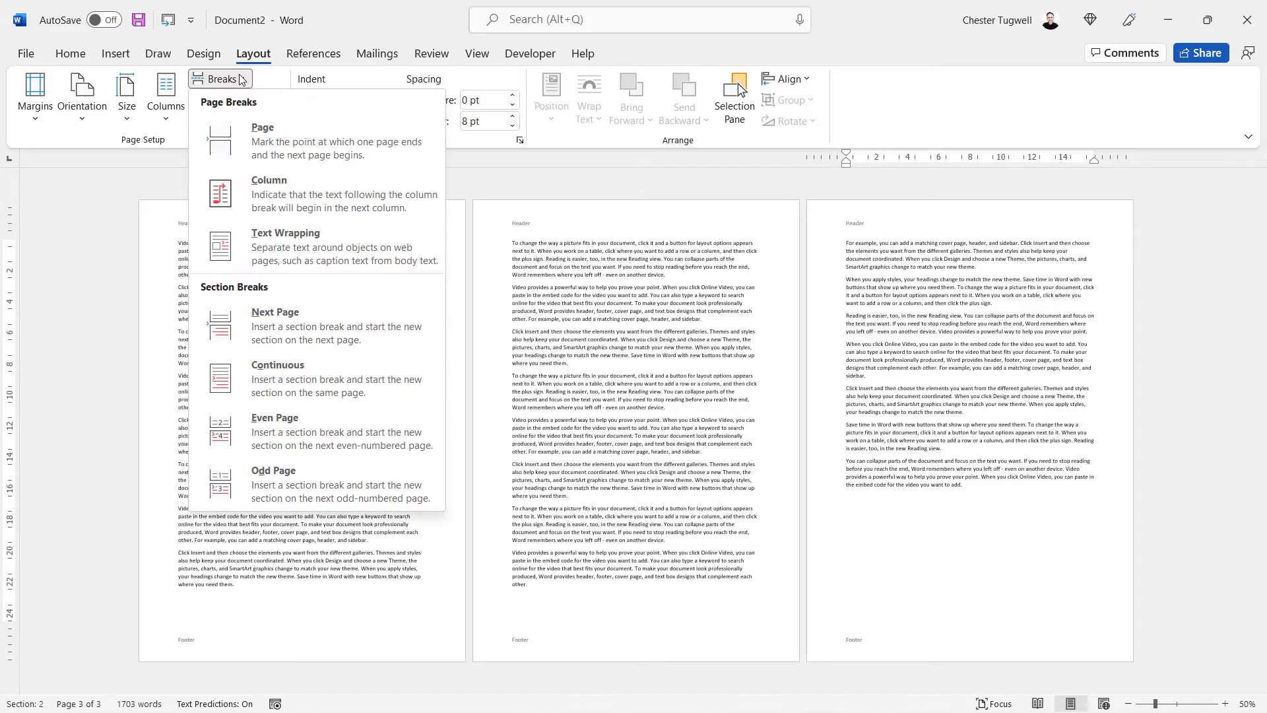
left_click(271, 319)
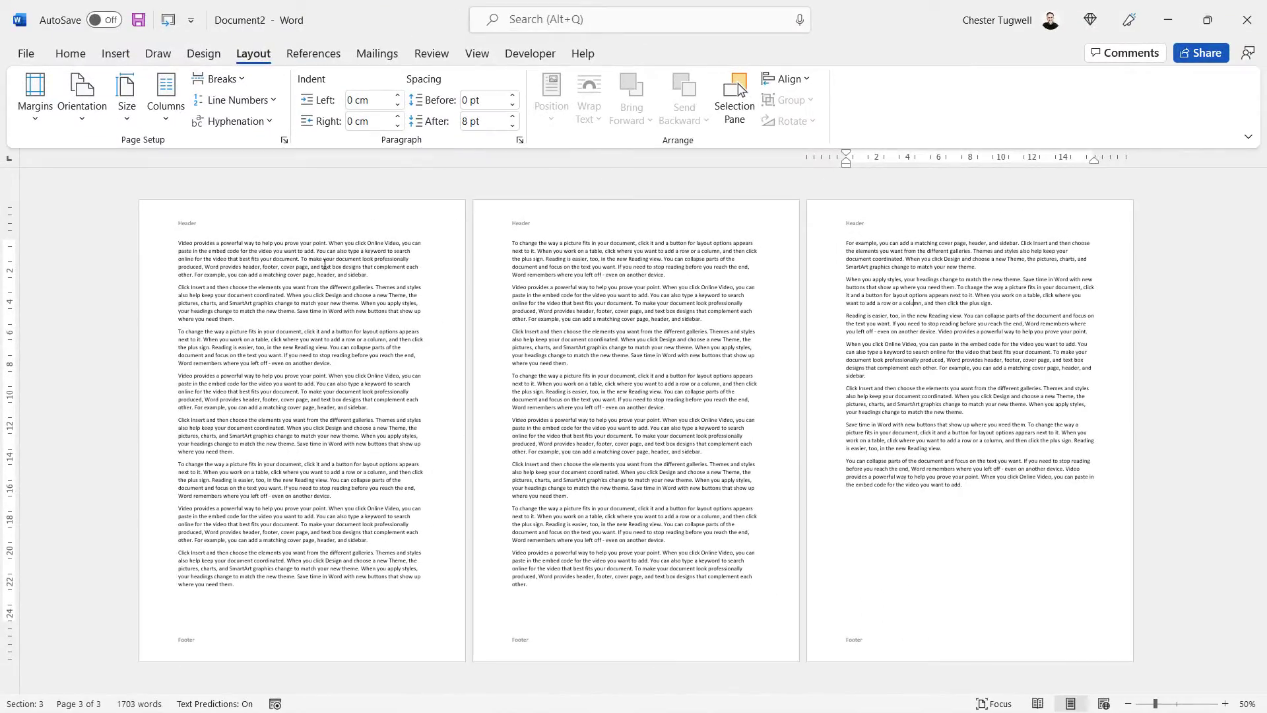
left_click(324, 264)
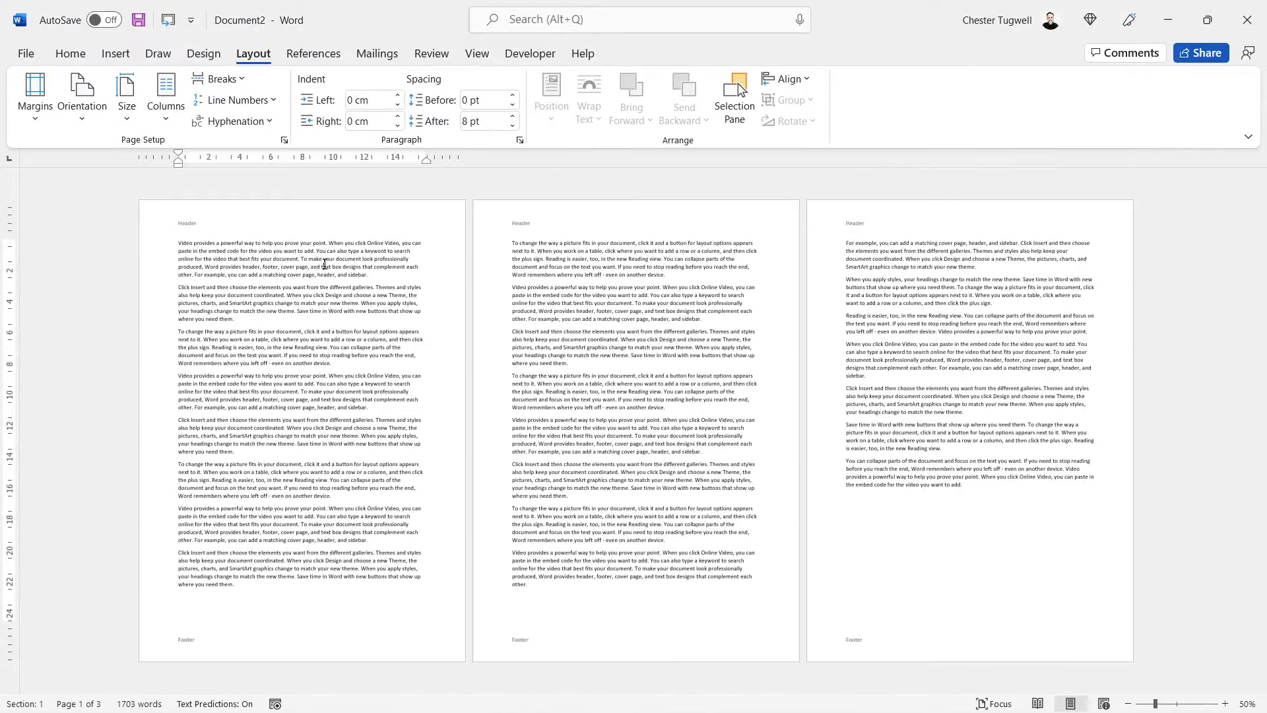
Step: Add a thin ½ pt solid green box border to page 1's section only
left_click(197, 55)
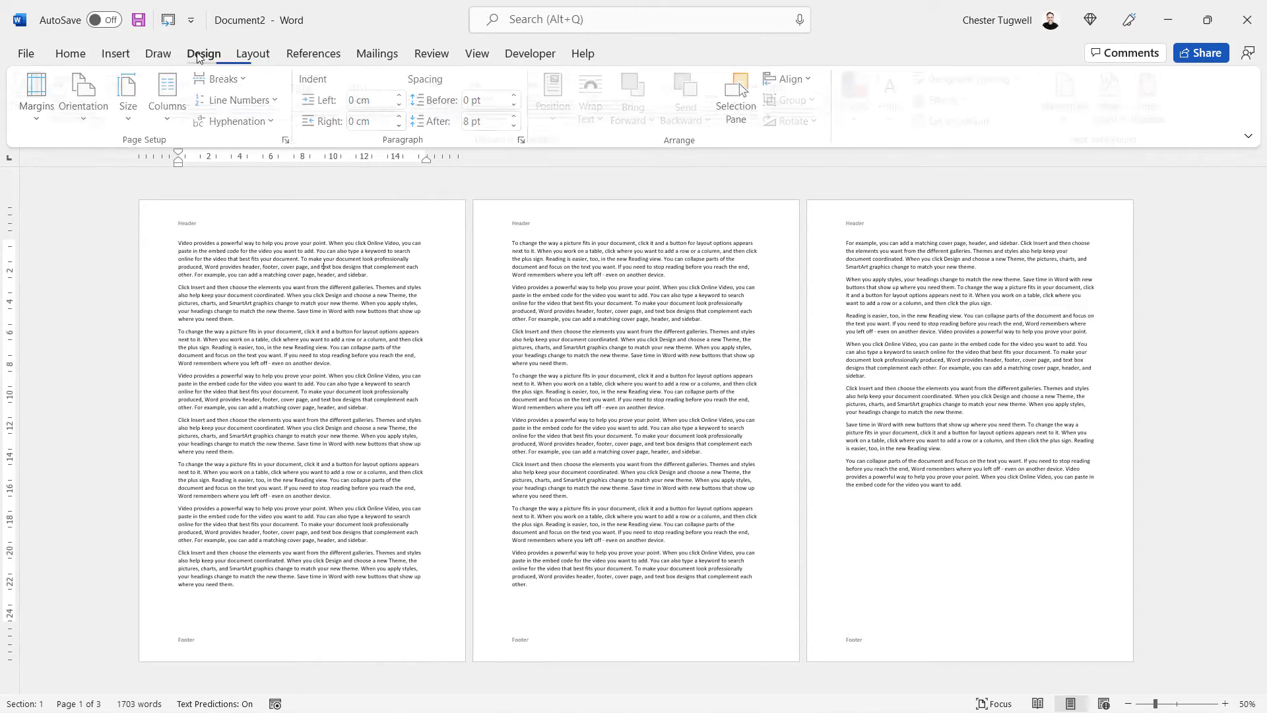
left_click(1156, 99)
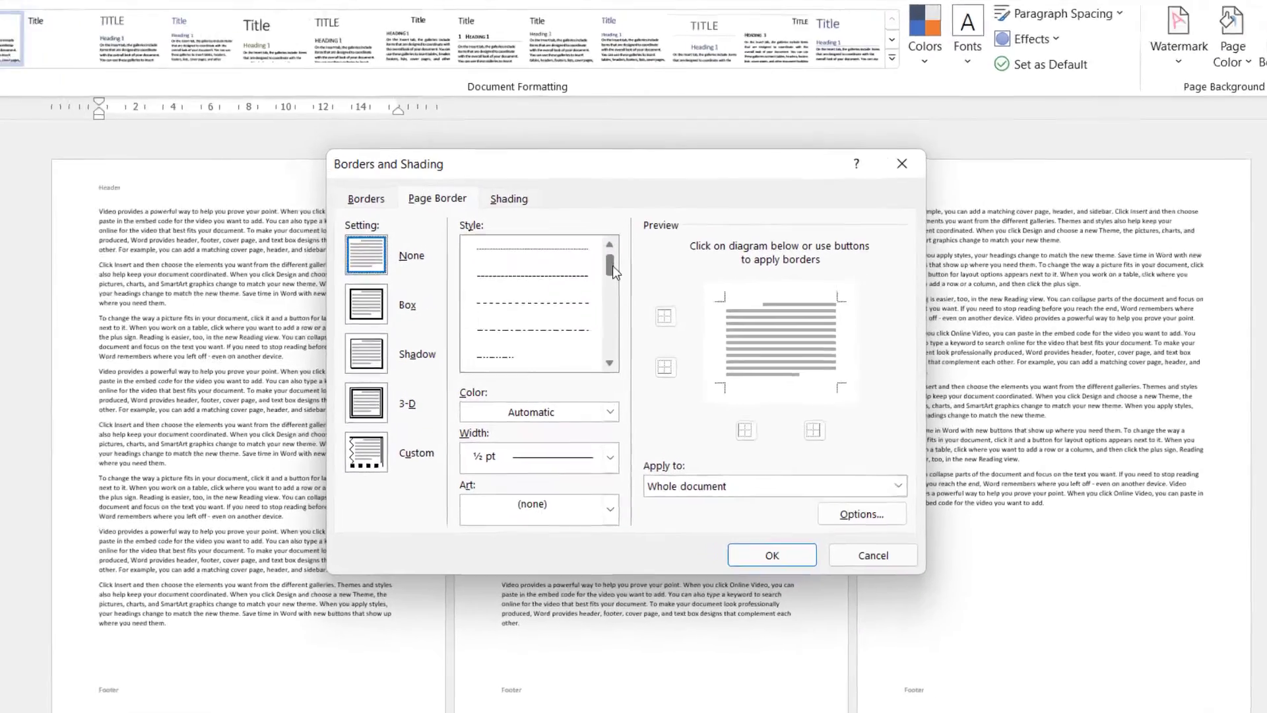
scroll(603, 310, "down", 1)
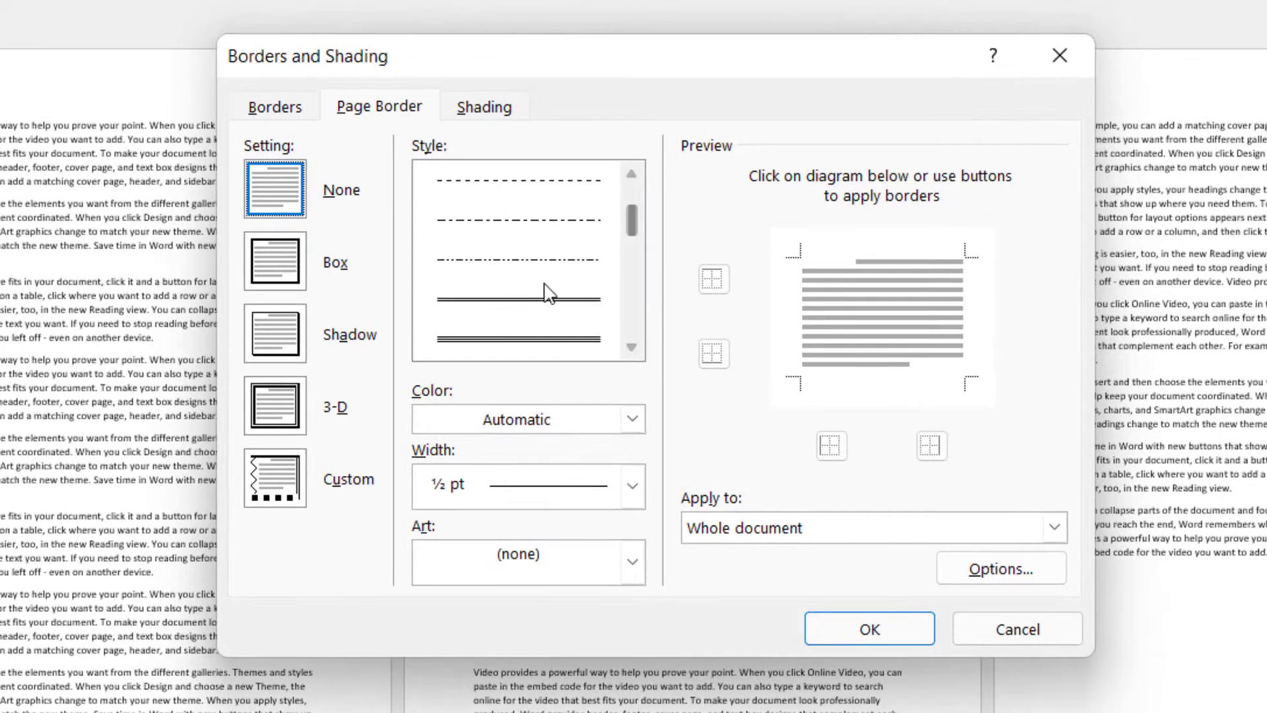
left_click(544, 299)
left_click(631, 418)
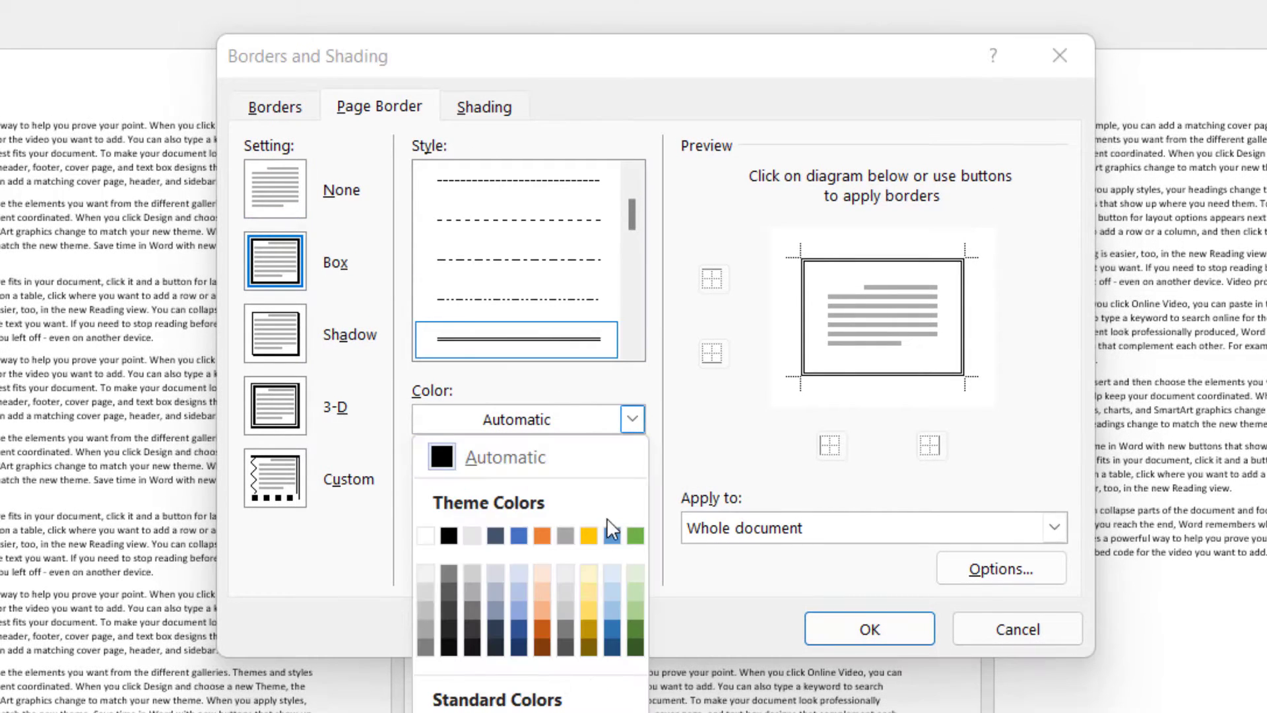
left_click(634, 536)
left_click(747, 533)
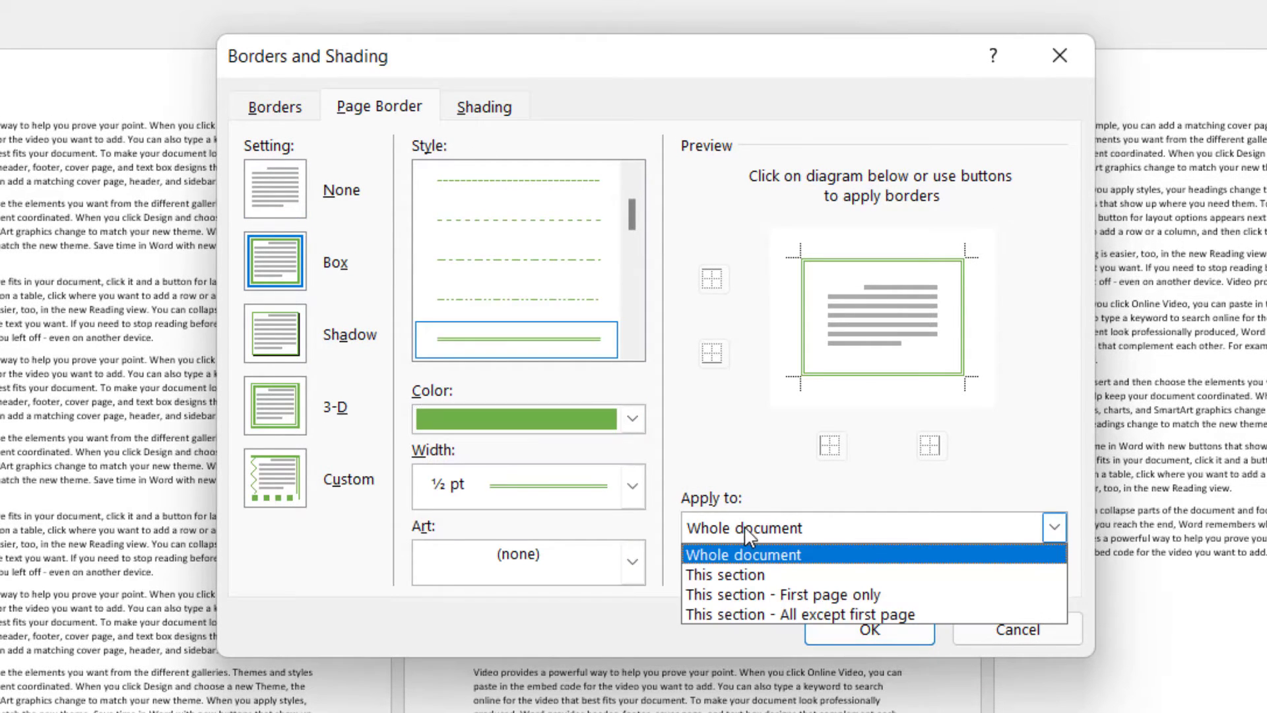
left_click(722, 575)
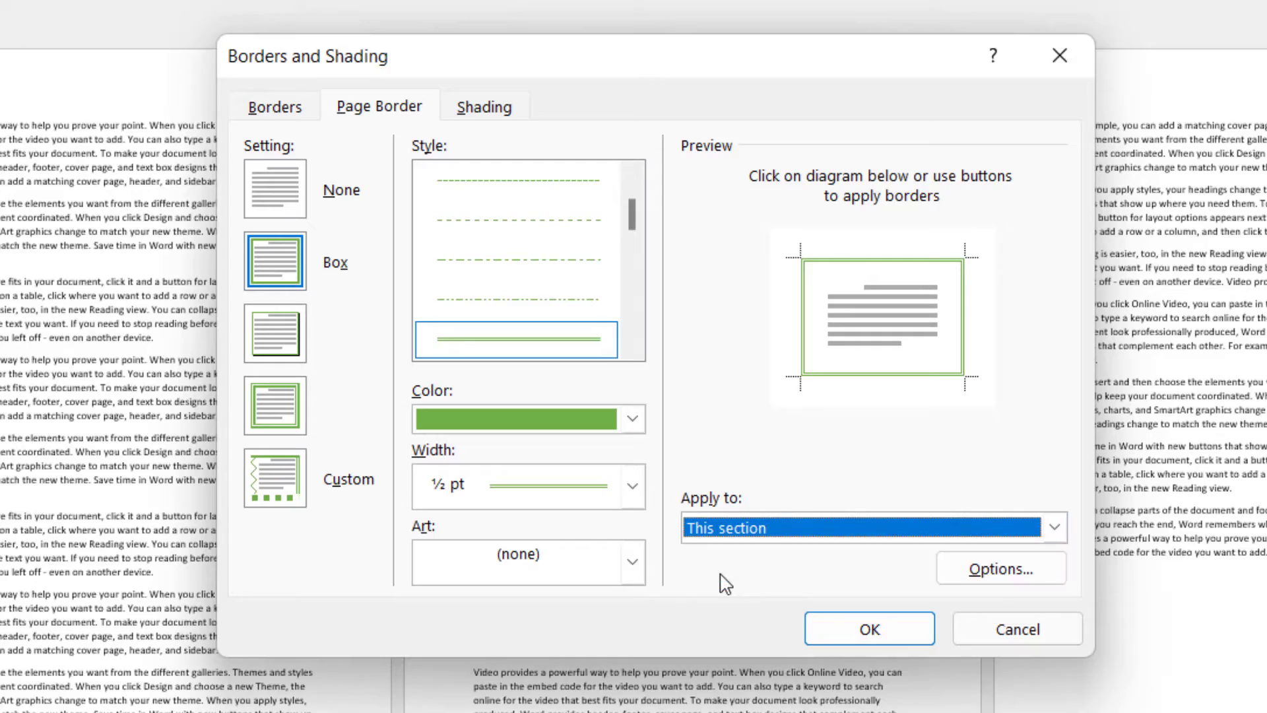
left_click(895, 644)
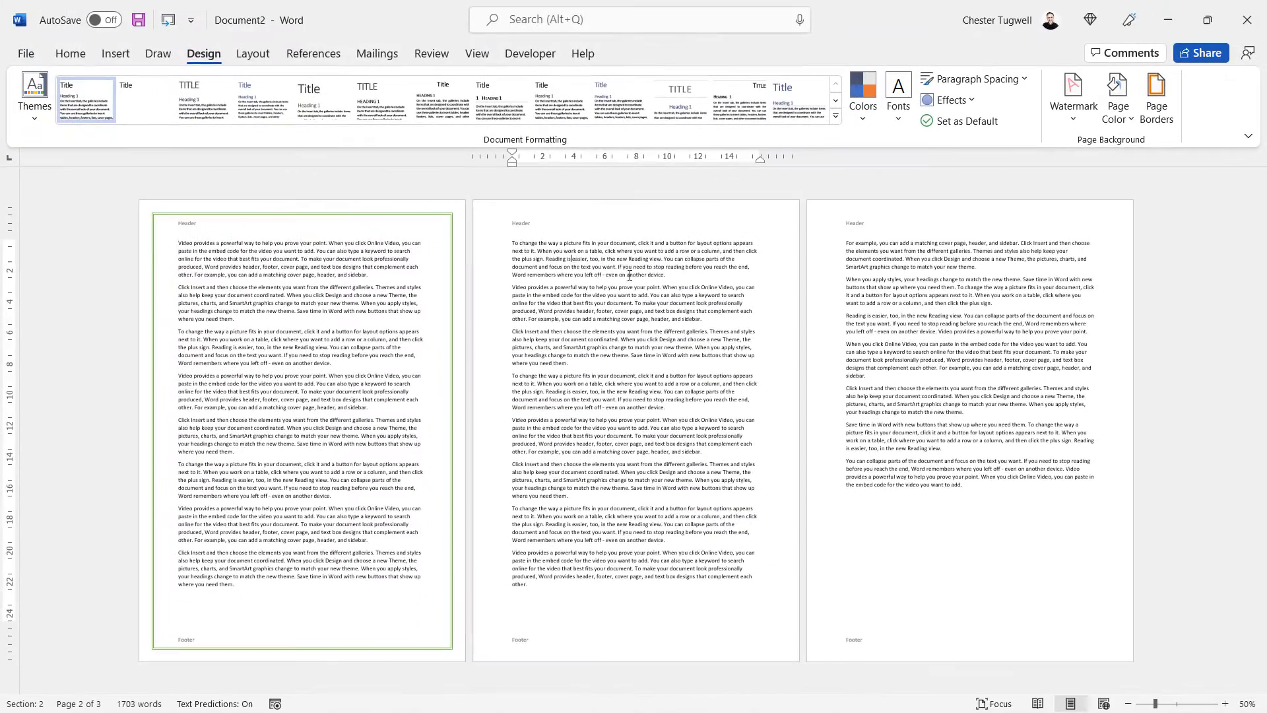
Step: Add a 3 pt blue double-line box border to page 2's section only
left_click(1168, 112)
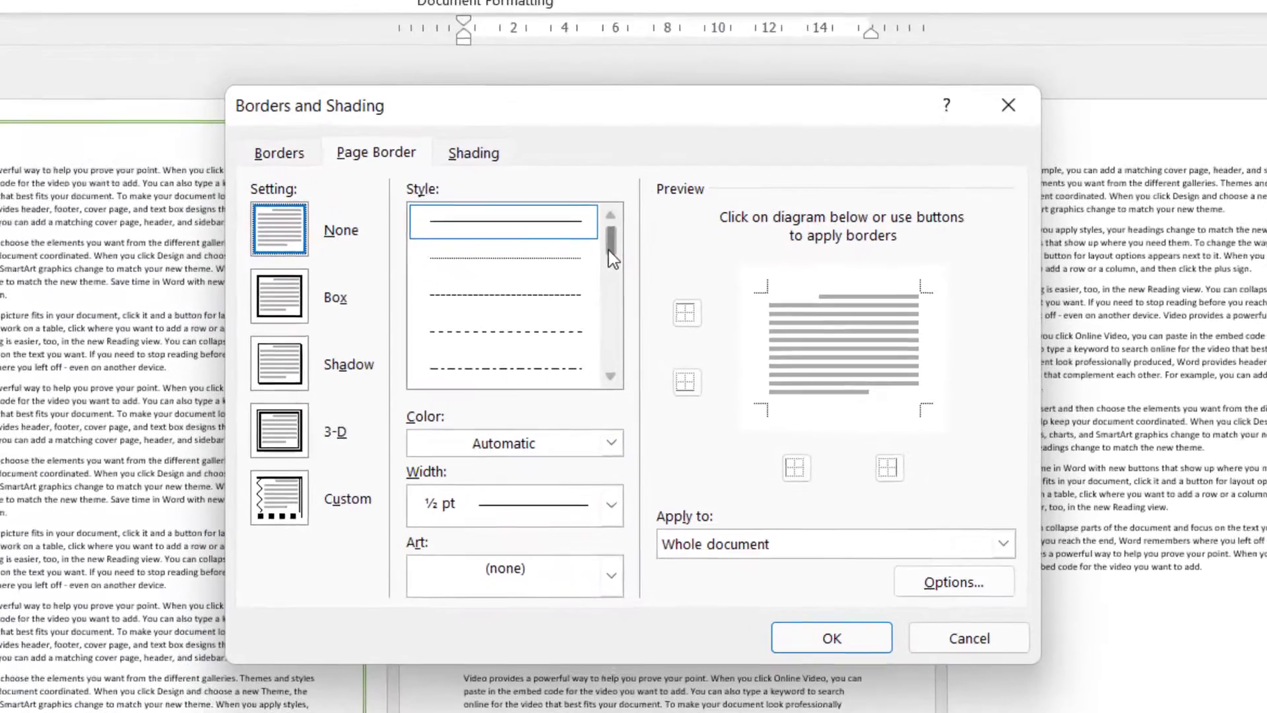
left_click_drag(602, 283, 602, 310)
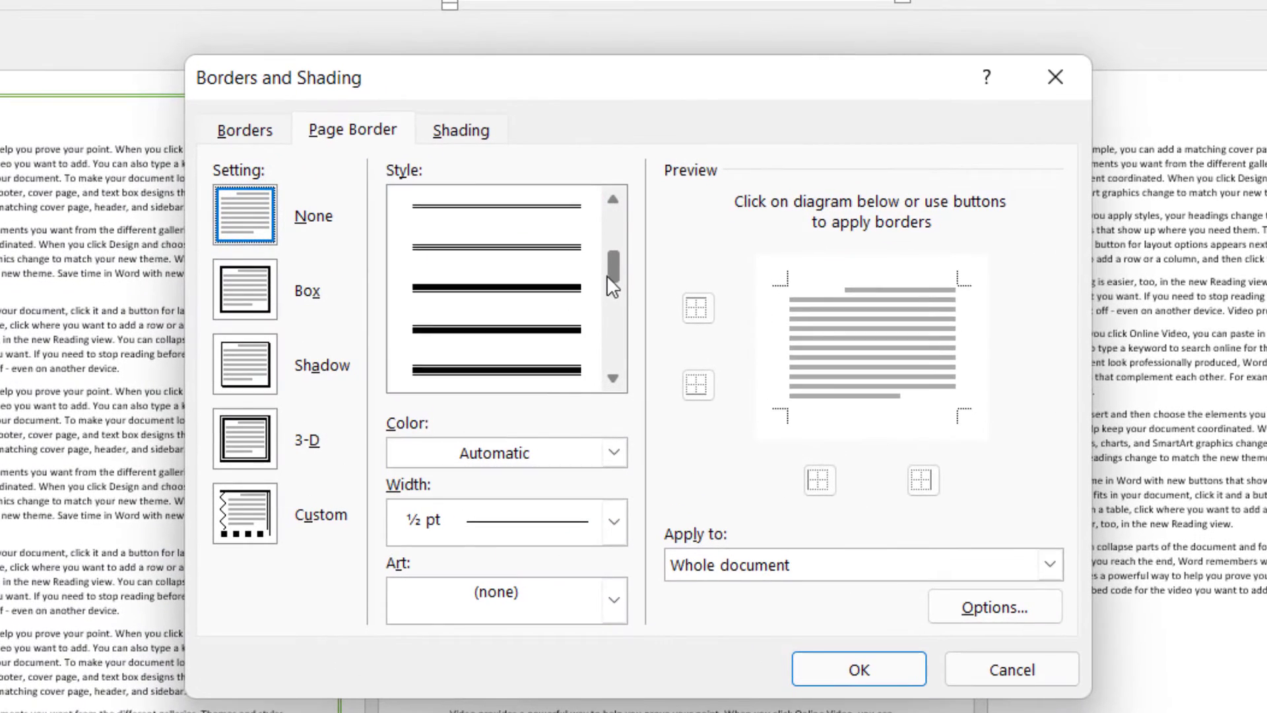
left_click(530, 385)
left_click(610, 454)
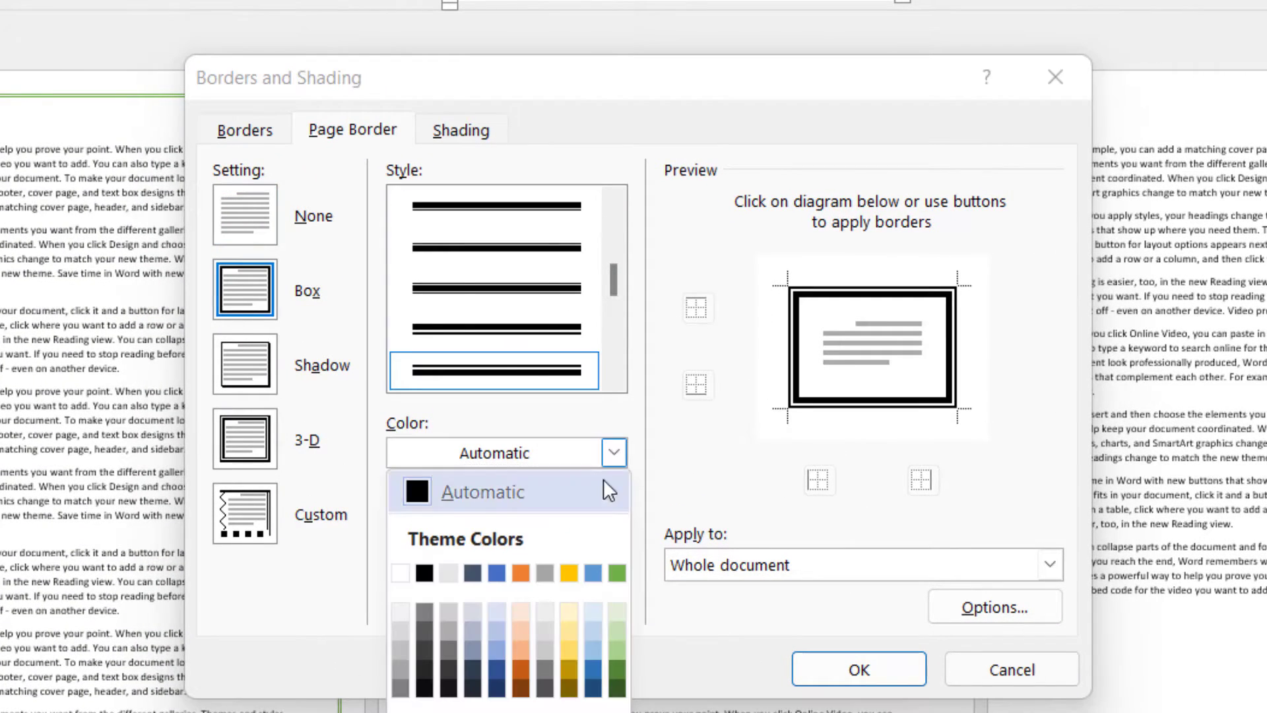
left_click(500, 576)
left_click(772, 565)
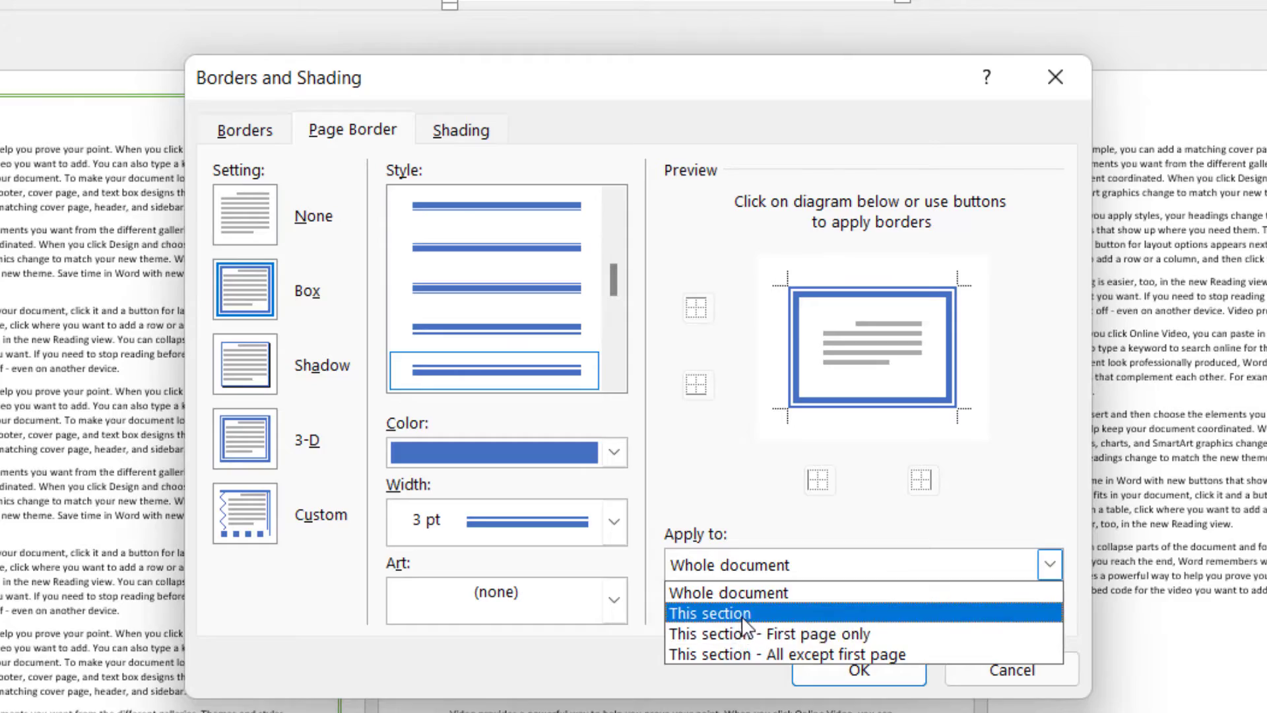
left_click(743, 615)
left_click(855, 668)
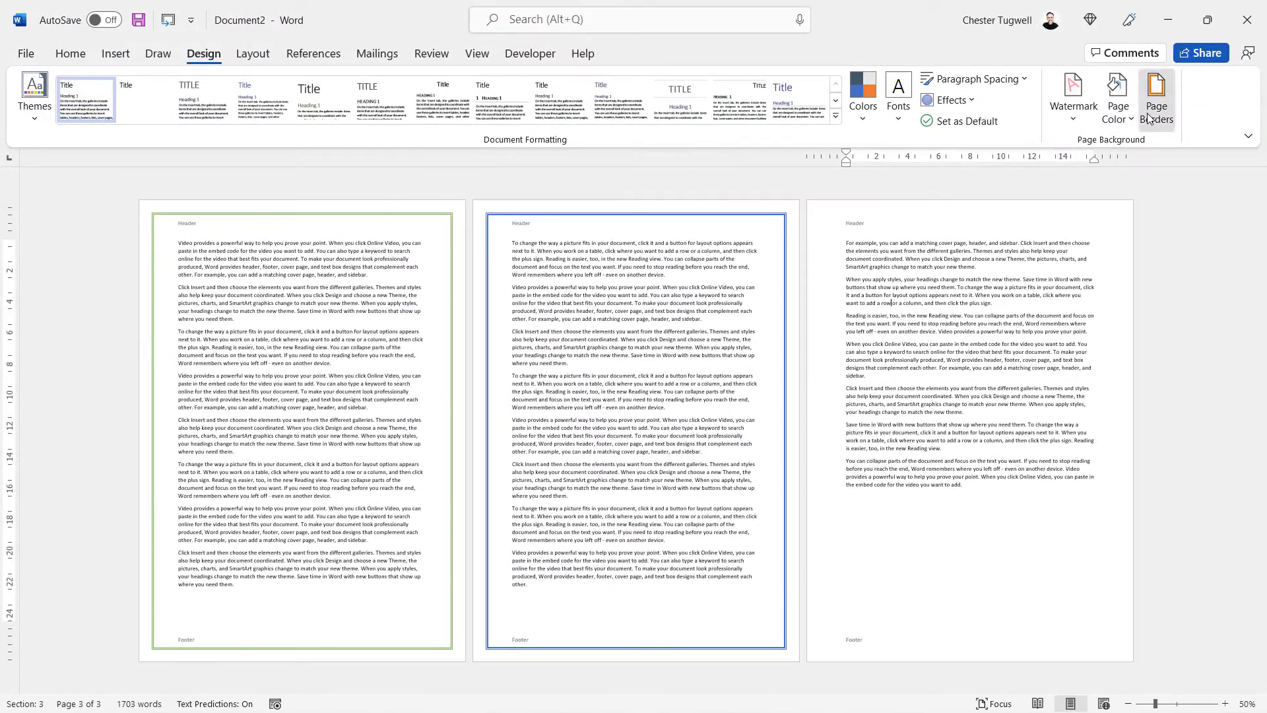
Step: Apply the ice-cream Art page border to page 3's section only
left_click(1156, 99)
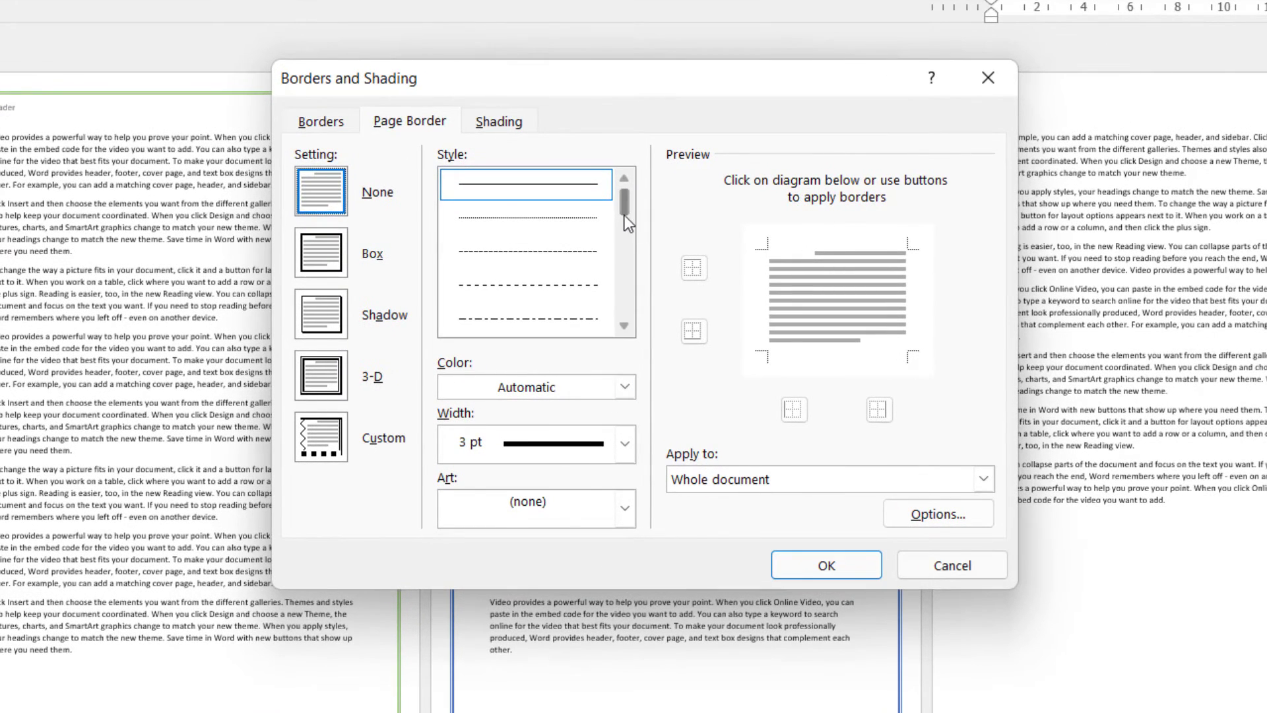
scroll(627, 223, "down", 3)
left_click(624, 508)
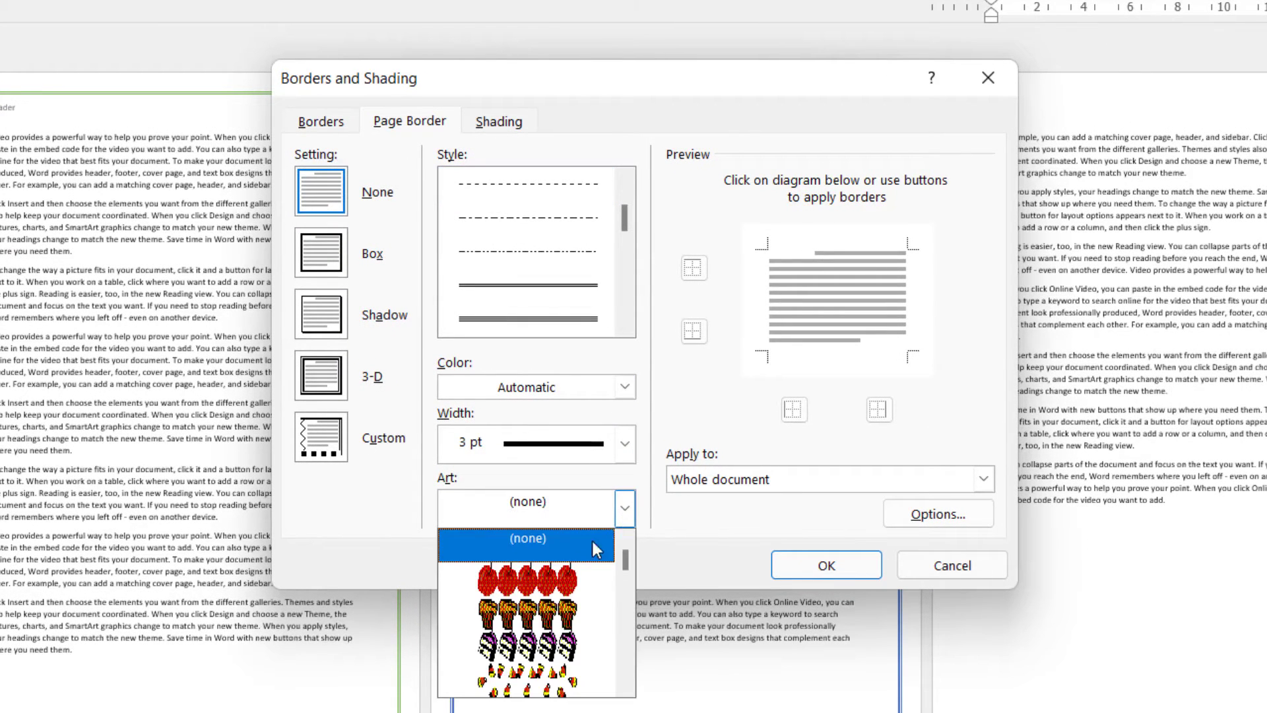
left_click(528, 614)
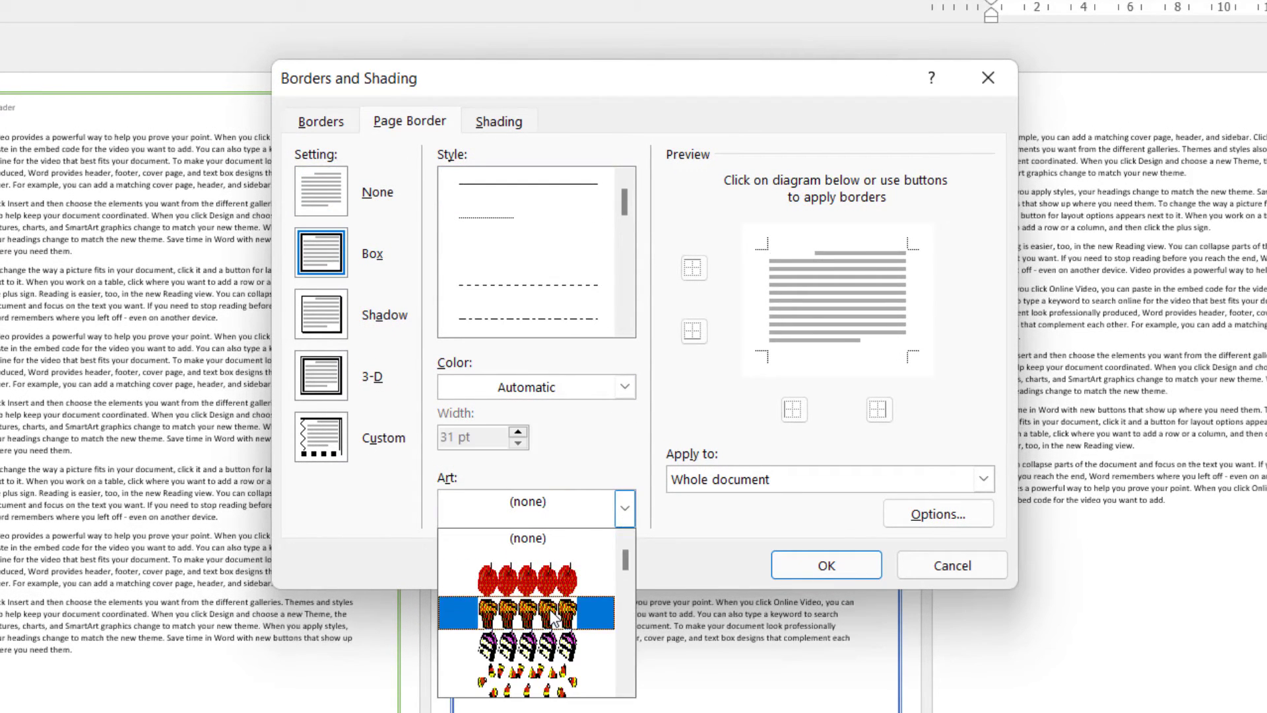
left_click(749, 481)
left_click(735, 518)
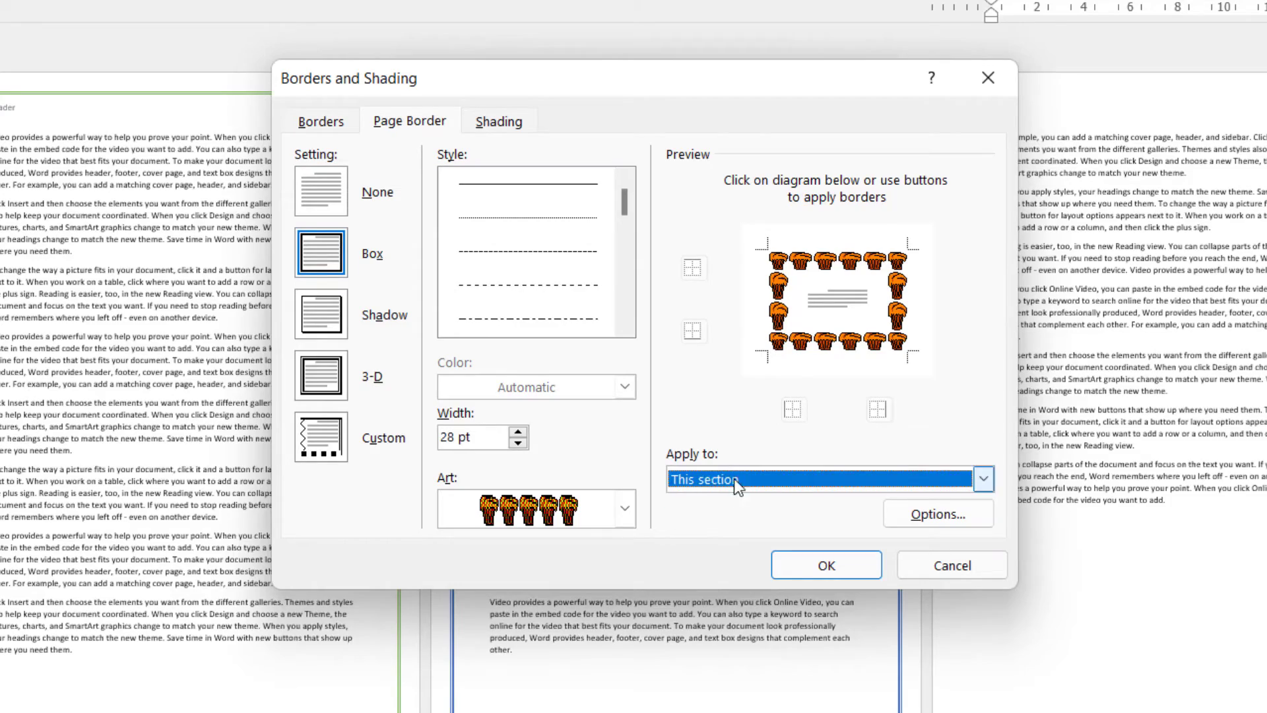
left_click(826, 565)
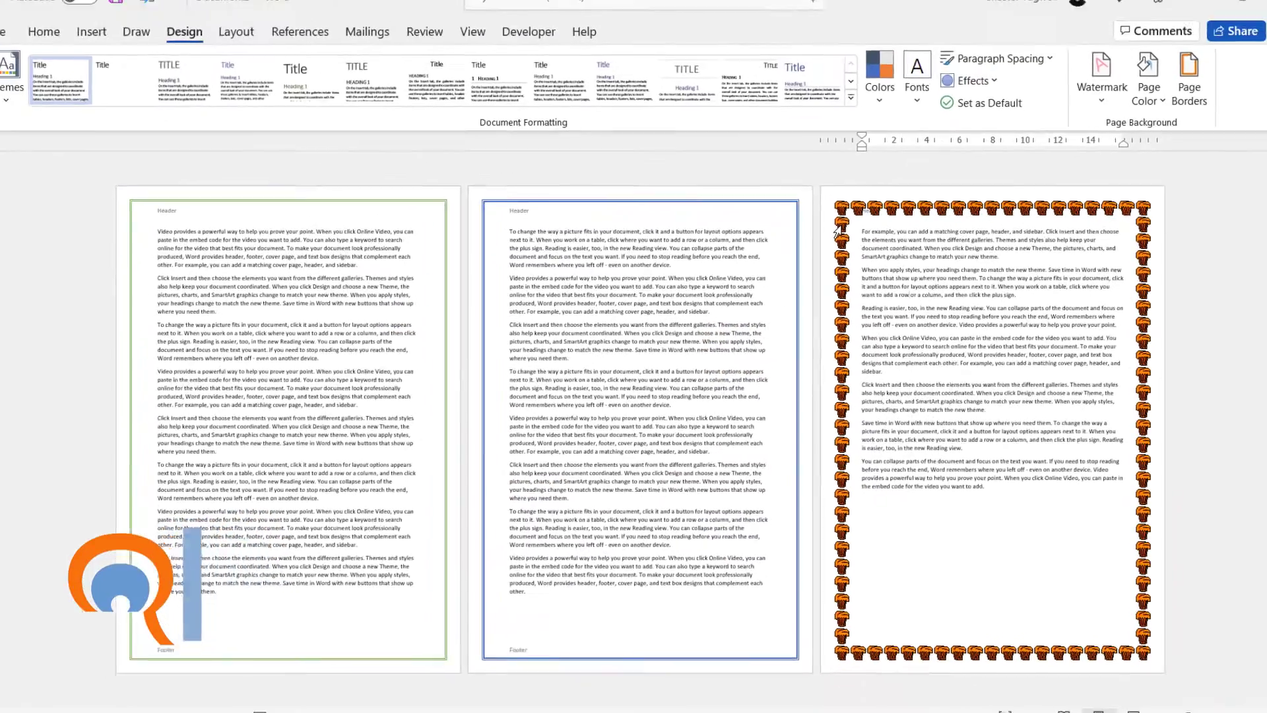